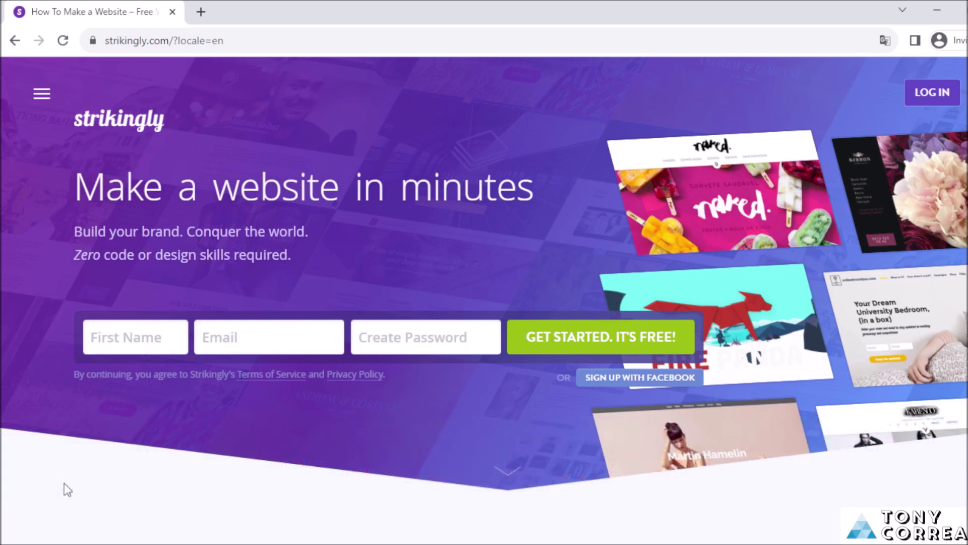
- Sign up for a free account with the first name, e-mail address and a new account password
{"action": "type", "text": "To n"}
{"action": "key", "text": "BackSpace"}
{"action": "key", "text": "BackSpace"}
{"action": "type", "text": "ny"}
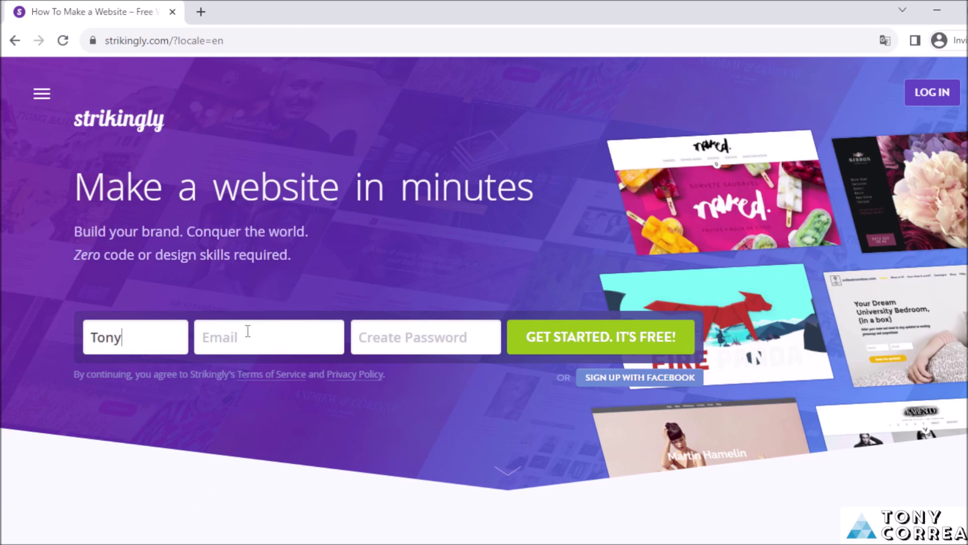
{"action": "key", "text": "ctrl+v"}
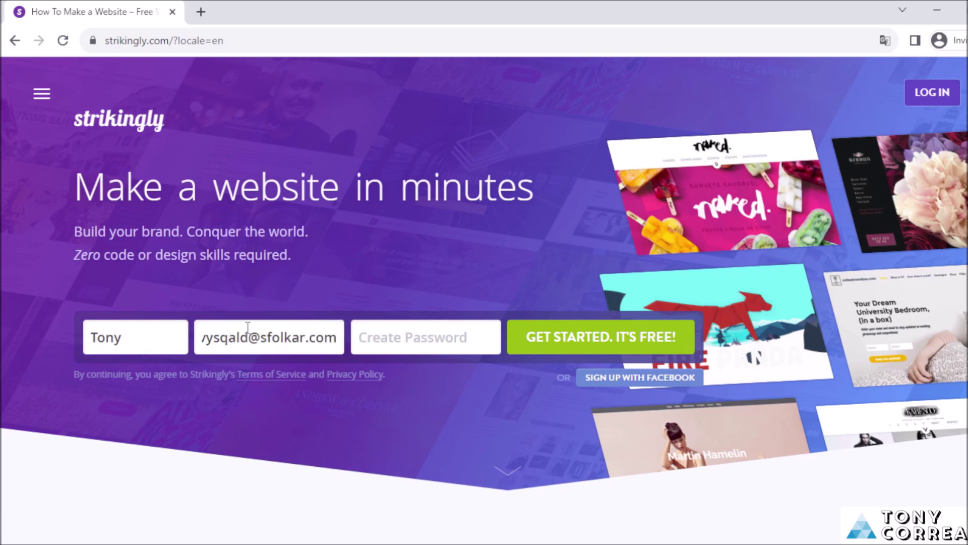
{"action": "left_click", "coordinate": [415, 339]}
{"action": "type", "text": "••••••••••••••••"}
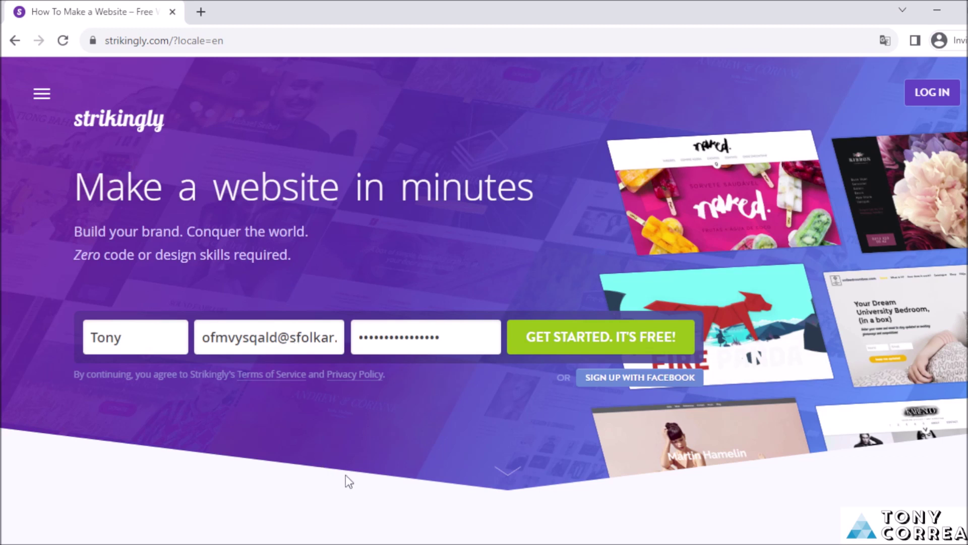
{"action": "left_click", "coordinate": [575, 337]}
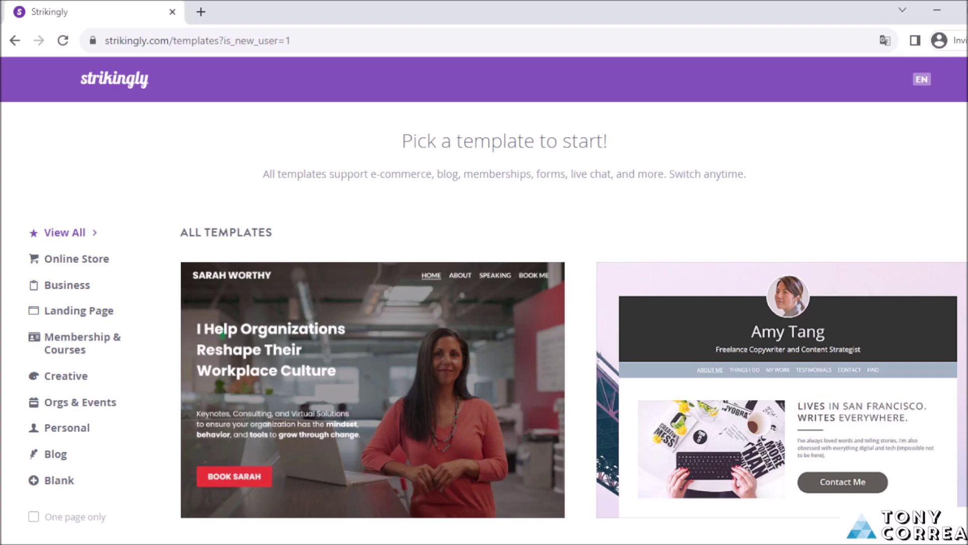
- Browse the full list of website templates
{"action": "scroll", "coordinate": [574, 300], "scroll_direction": "down", "scroll_amount": 10}
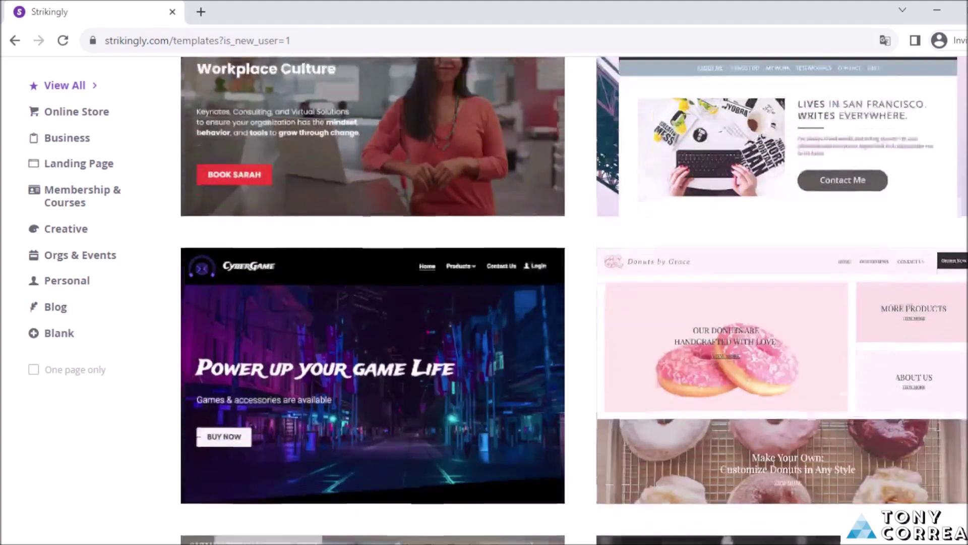
{"action": "scroll", "coordinate": [574, 301], "scroll_direction": "down", "scroll_amount": 8}
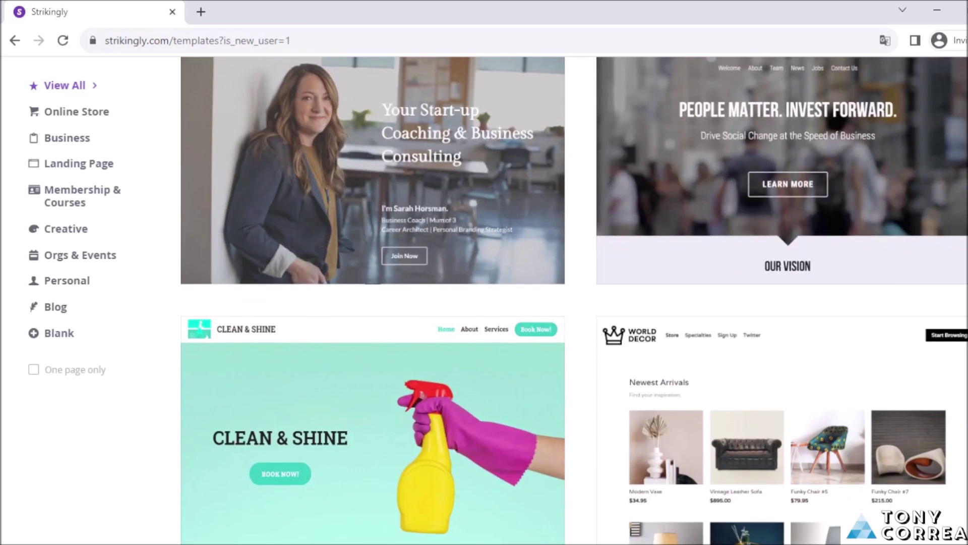
{"action": "scroll", "coordinate": [574, 300], "scroll_direction": "down", "scroll_amount": 3}
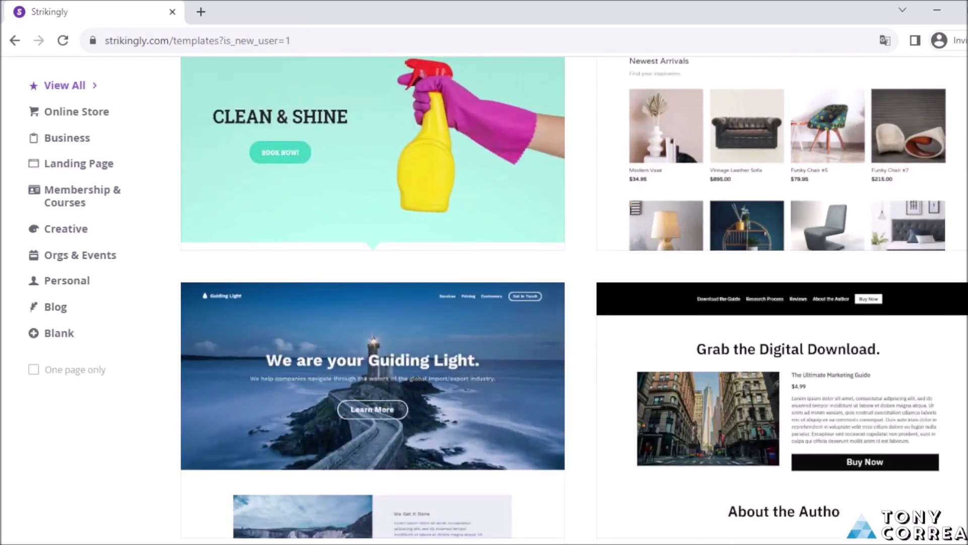
{"action": "scroll", "coordinate": [574, 300], "scroll_direction": "down", "scroll_amount": 13}
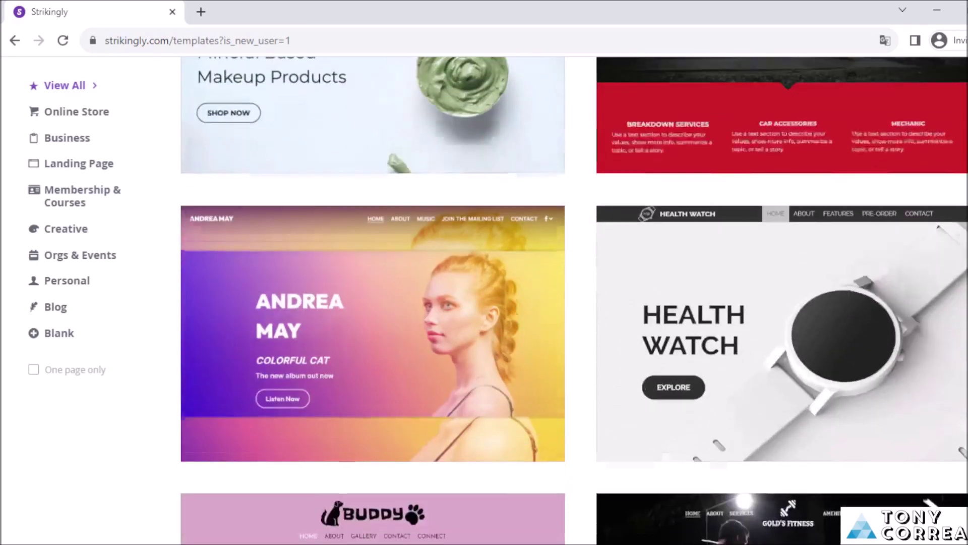
{"action": "scroll", "coordinate": [574, 300], "scroll_direction": "down", "scroll_amount": 7}
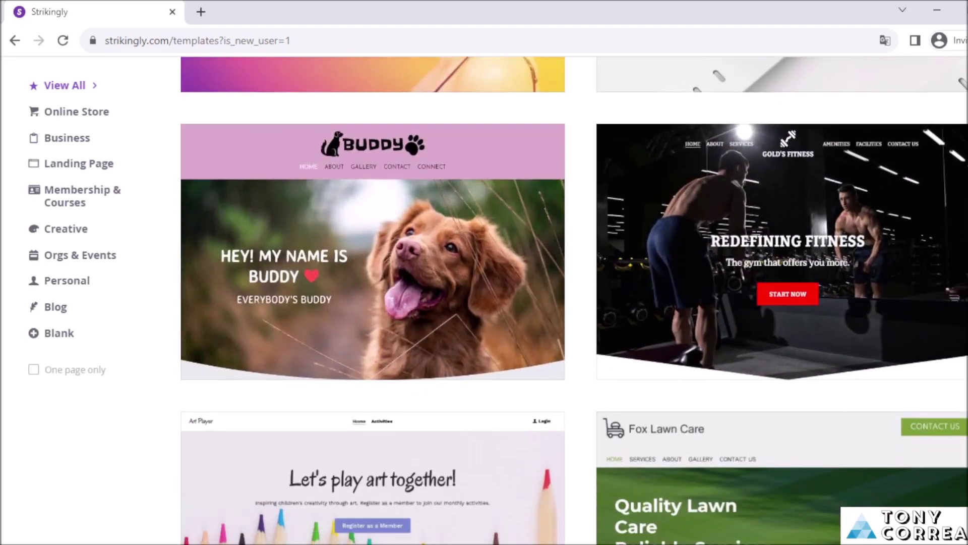
{"action": "scroll", "coordinate": [574, 300], "scroll_direction": "down", "scroll_amount": 15}
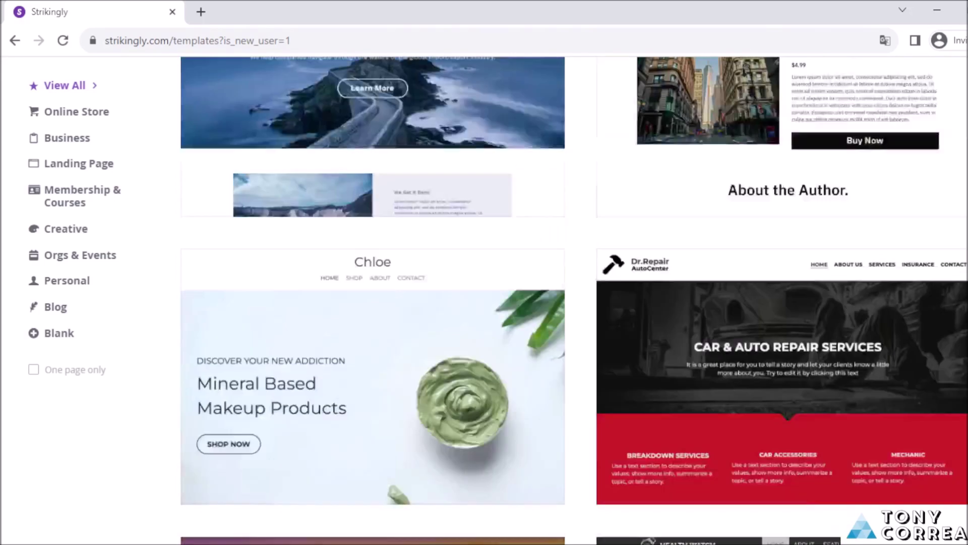
{"action": "scroll", "coordinate": [574, 300], "scroll_direction": "up", "scroll_amount": 20}
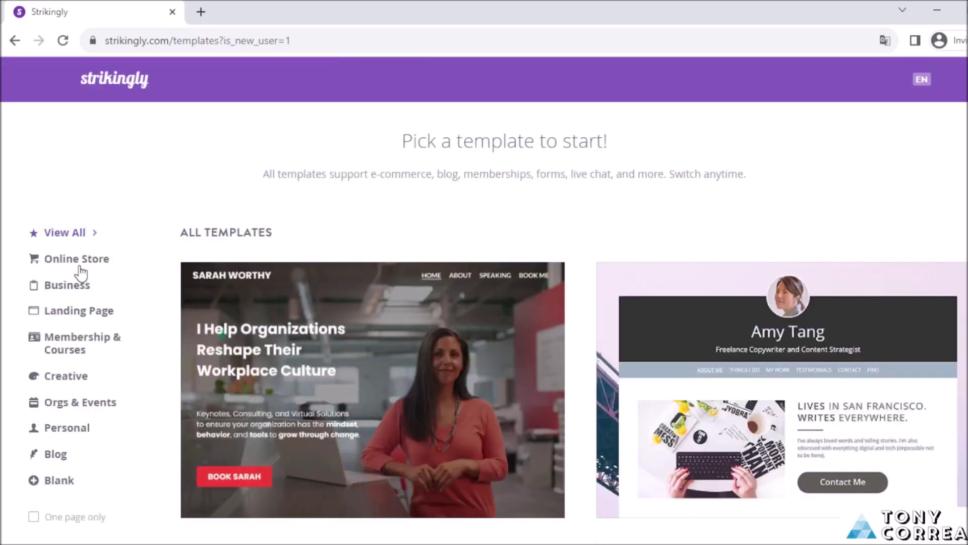
- Look through the Online Store, Business and Landing Page template categories, browsing the landing page designs
{"action": "left_click", "coordinate": [80, 267]}
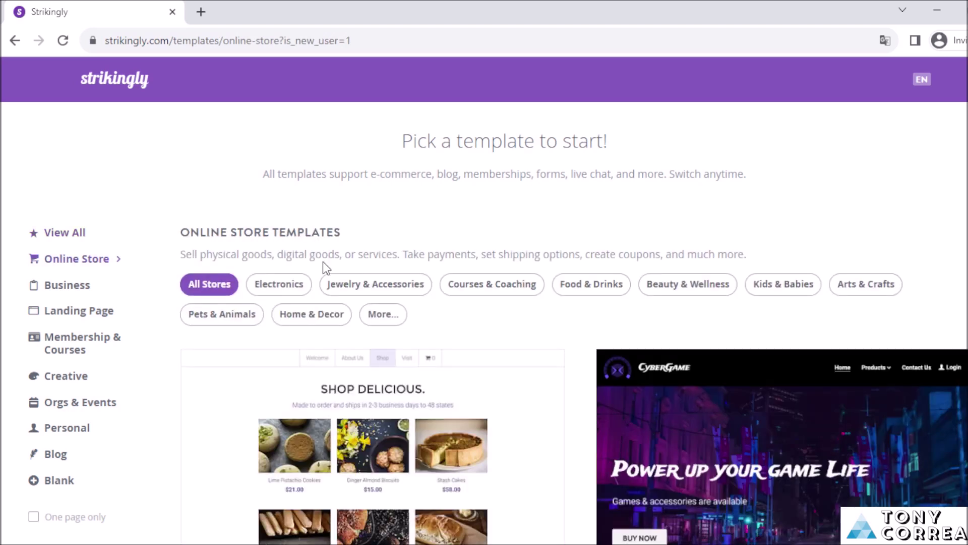
{"action": "left_click", "coordinate": [60, 287]}
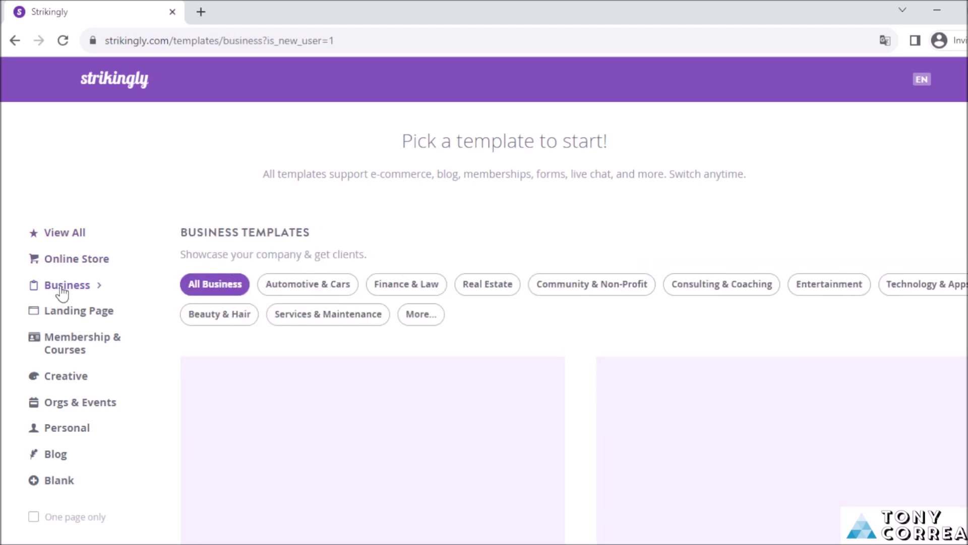
{"action": "left_click", "coordinate": [77, 318]}
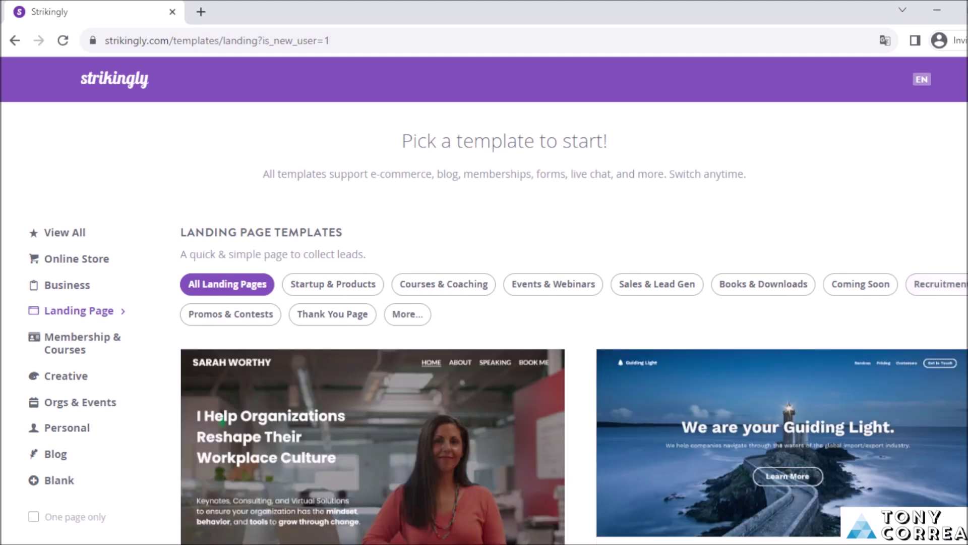
{"action": "scroll", "coordinate": [573, 303], "scroll_direction": "down", "scroll_amount": 9}
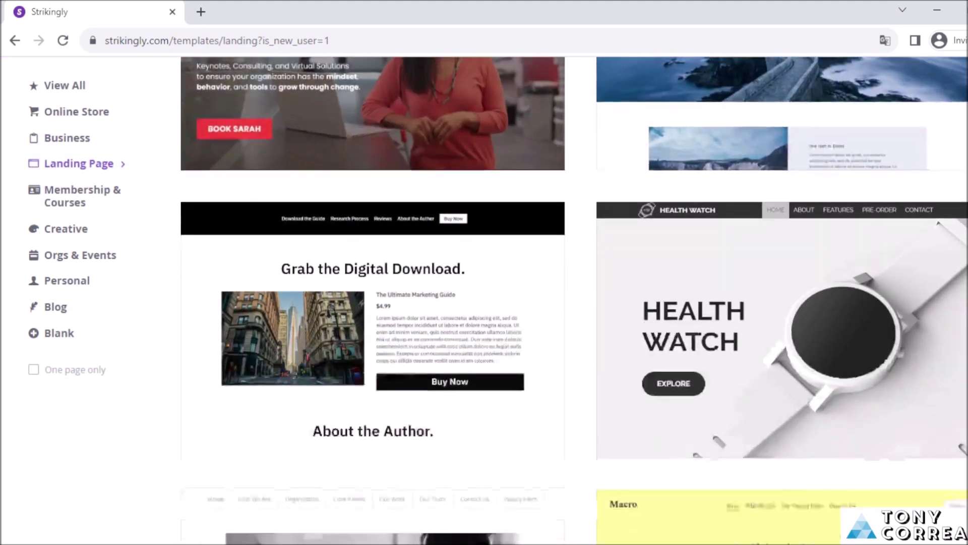
{"action": "scroll", "coordinate": [574, 300], "scroll_direction": "down", "scroll_amount": 13}
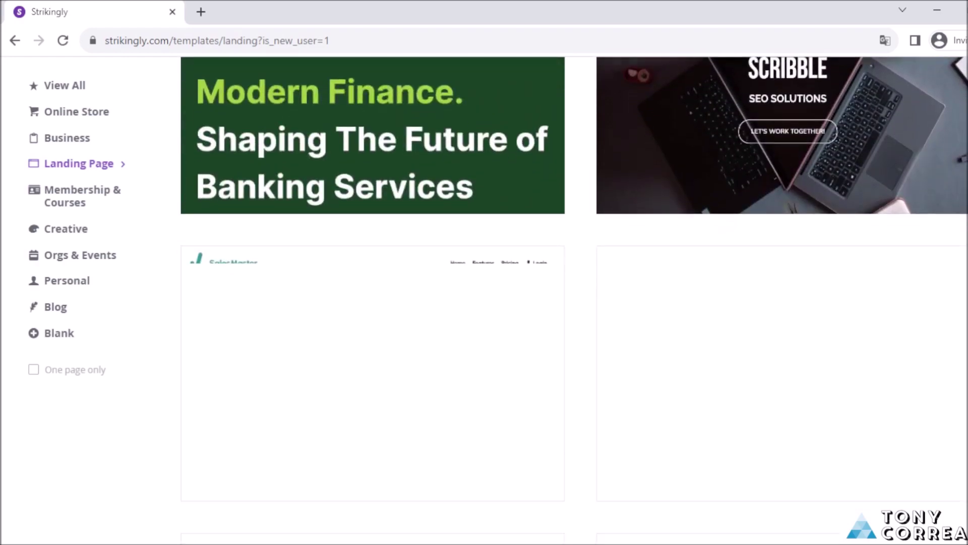
{"action": "scroll", "coordinate": [574, 300], "scroll_direction": "up", "scroll_amount": 8}
{"action": "scroll", "coordinate": [574, 300], "scroll_direction": "up", "scroll_amount": 14}
- Preview the example of the landing page template headed "I Help Organizations Reshape Their Workplace Culture" and minimise the support chat
{"action": "mouse_move", "coordinate": [405, 348]}
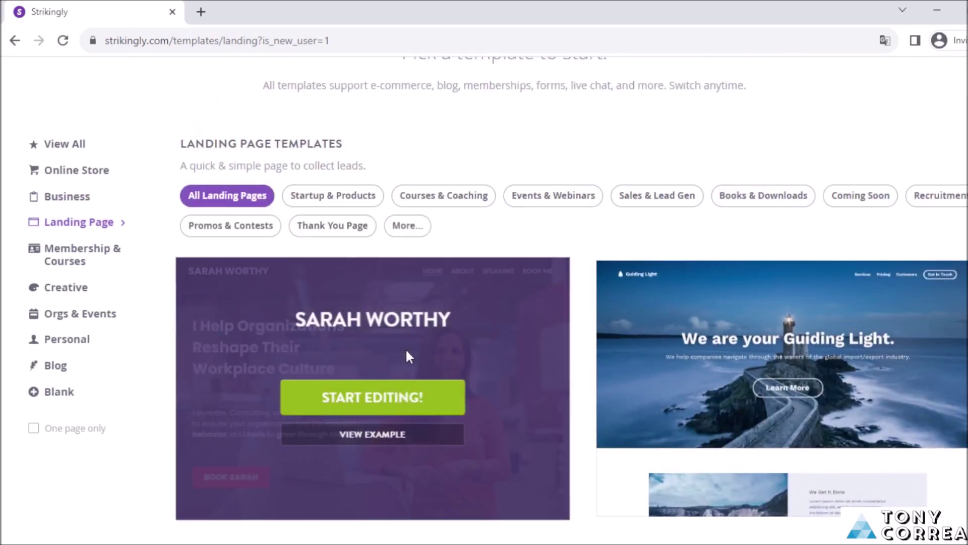
{"action": "left_click", "coordinate": [370, 436]}
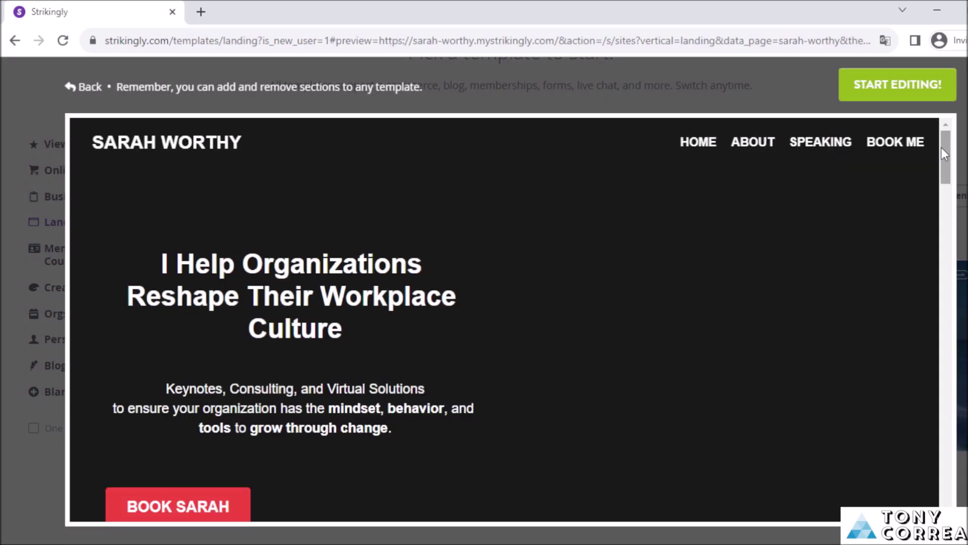
{"action": "mouse_move", "coordinate": [945, 142]}
{"action": "left_mouse_down"}
{"action": "mouse_move", "coordinate": [936, 367]}
{"action": "mouse_move", "coordinate": [950, 145]}
{"action": "left_mouse_up"}
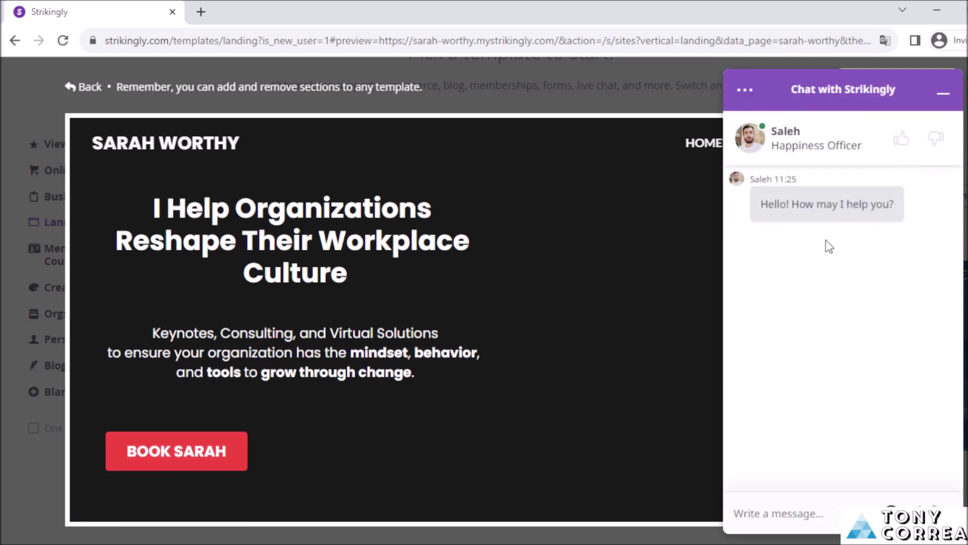
{"action": "left_click", "coordinate": [934, 94]}
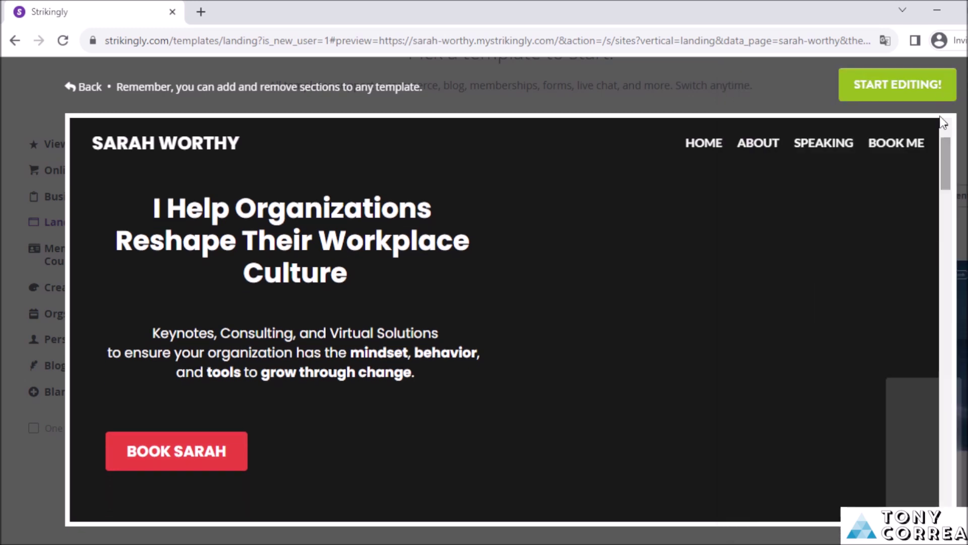
- Start a new site from the previewed template and open the site for editing
{"action": "left_click_drag", "start_coordinate": [945, 157], "coordinate": [942, 244]}
{"action": "left_click", "coordinate": [888, 91]}
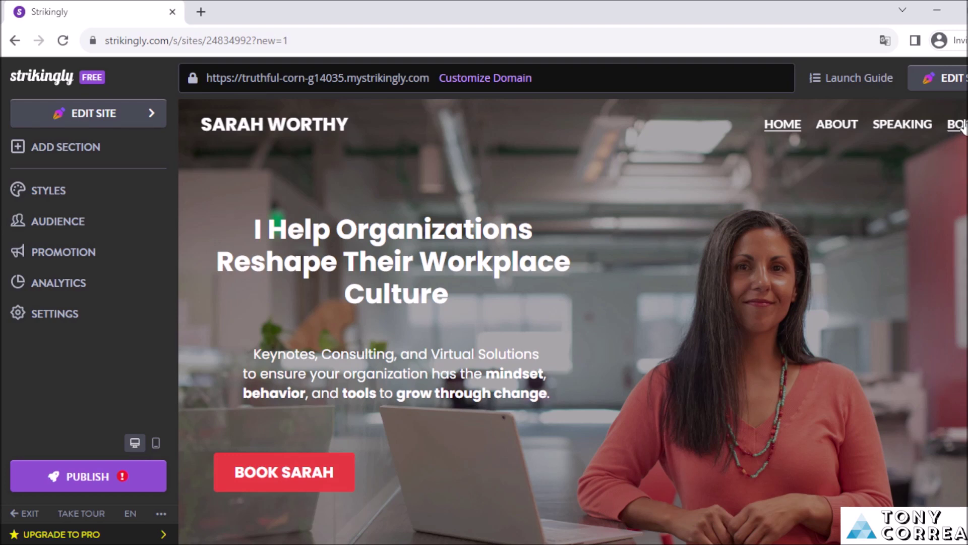
{"action": "left_click", "coordinate": [957, 81]}
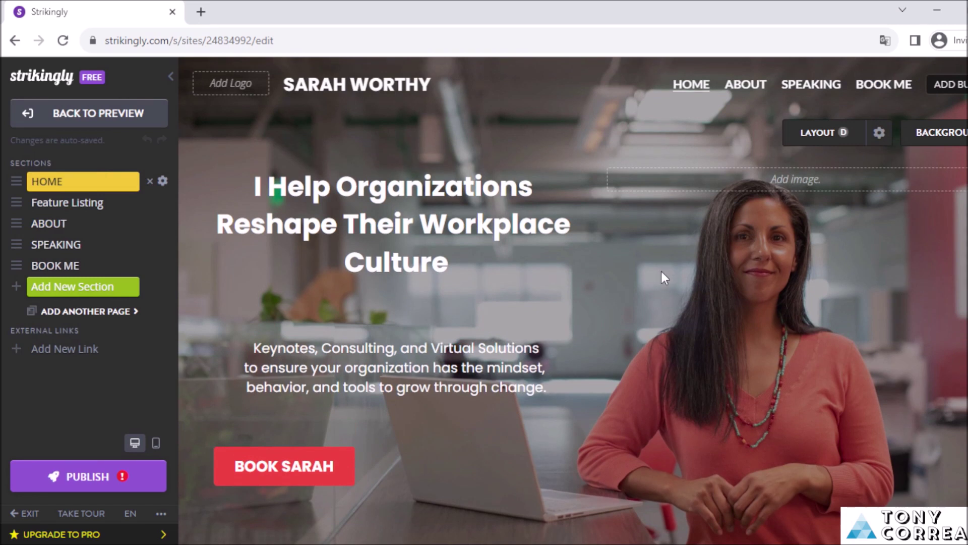
- Replace the home section's headline with "Realeflow for Real Estate Agents | Lead Generator"
{"action": "left_click", "coordinate": [454, 271]}
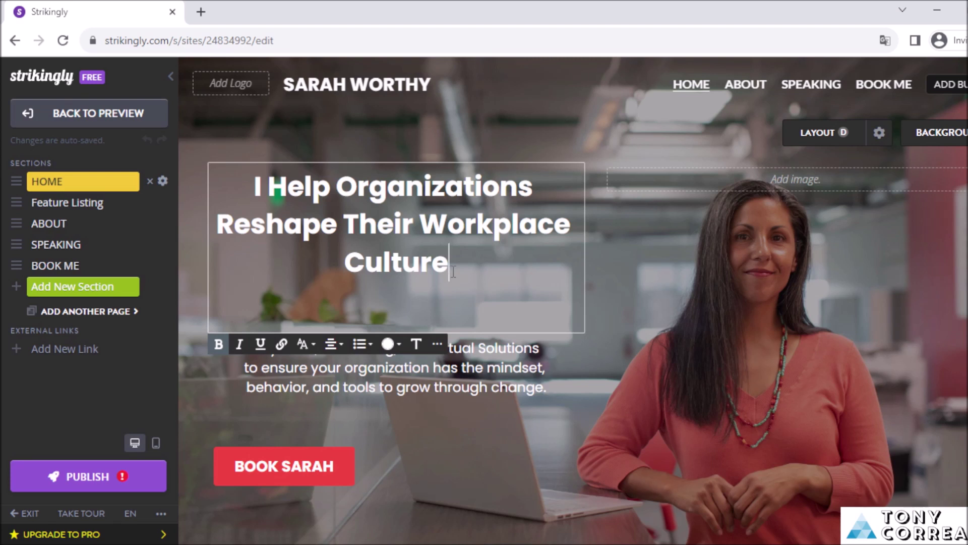
{"action": "key", "text": "BackSpace"}
{"action": "key", "text": "BackSpace"}
{"action": "key", "text": "BackSpace"}
{"action": "key", "text": "BackSpace"}
{"action": "key", "text": "BackSpace"}
{"action": "key", "text": "BackSpace"}
{"action": "key", "text": "BackSpace"}
{"action": "key", "text": "BackSpace"}
{"action": "key", "text": "BackSpace"}
{"action": "key", "text": "BackSpace"}
{"action": "key", "text": "BackSpace"}
{"action": "key", "text": "BackSpace"}
{"action": "key", "text": "BackSpace"}
{"action": "key", "text": "BackSpace"}
{"action": "key", "text": "BackSpace"}
{"action": "key", "text": "BackSpace"}
{"action": "key", "text": "BackSpace"}
{"action": "key", "text": "BackSpace"}
{"action": "key", "text": "BackSpace"}
{"action": "key", "text": "BackSpace"}
{"action": "key", "text": "BackSpace"}
{"action": "key", "text": "BackSpace"}
{"action": "key", "text": "BackSpace"}
{"action": "key", "text": "BackSpace"}
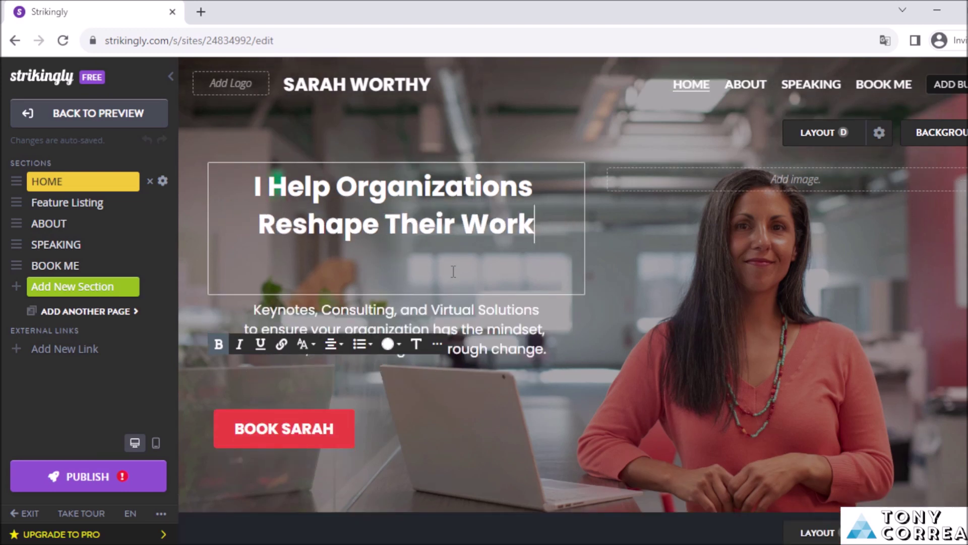
{"action": "key", "text": "BackSpace"}
{"action": "key", "text": "BackSpace"}
{"action": "key", "text": "BackSpace"}
{"action": "key", "text": "BackSpace"}
{"action": "key", "text": "BackSpace"}
{"action": "key", "text": "BackSpace"}
{"action": "key", "text": "BackSpace"}
{"action": "key", "text": "BackSpace"}
{"action": "key", "text": "BackSpace"}
{"action": "key", "text": "BackSpace"}
{"action": "key", "text": "BackSpace"}
{"action": "key", "text": "BackSpace"}
{"action": "key", "text": "BackSpace"}
{"action": "key", "text": "BackSpace"}
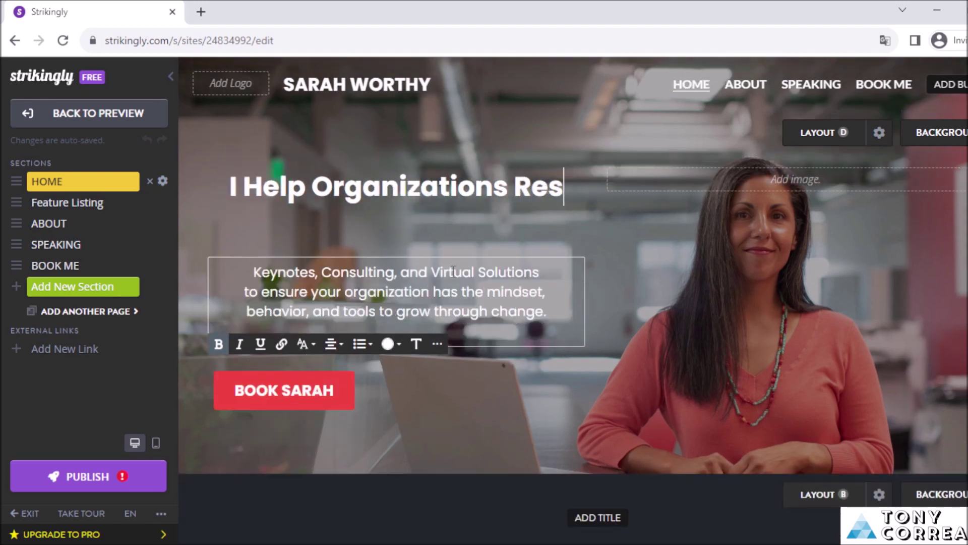
{"action": "key", "text": "BackSpace"}
{"action": "key", "text": "BackSpace"}
{"action": "key", "text": "BackSpace"}
{"action": "key", "text": "BackSpace"}
{"action": "key", "text": "BackSpace"}
{"action": "key", "text": "BackSpace"}
{"action": "key", "text": "BackSpace"}
{"action": "key", "text": "BackSpace"}
{"action": "key", "text": "BackSpace"}
{"action": "key", "text": "BackSpace"}
{"action": "key", "text": "BackSpace"}
{"action": "key", "text": "BackSpace"}
{"action": "key", "text": "BackSpace"}
{"action": "key", "text": "BackSpace"}
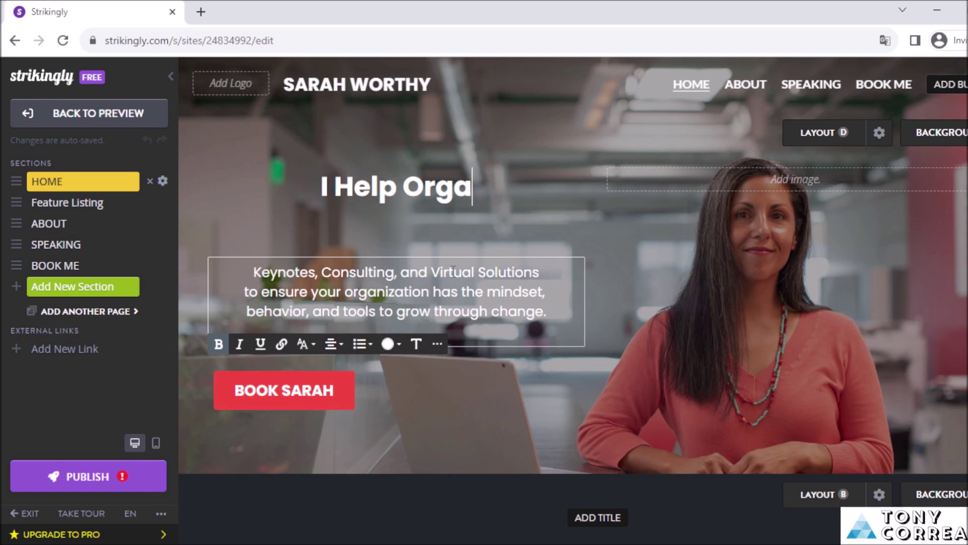
{"action": "type", "text": "I R"}
{"action": "key", "text": "Left"}
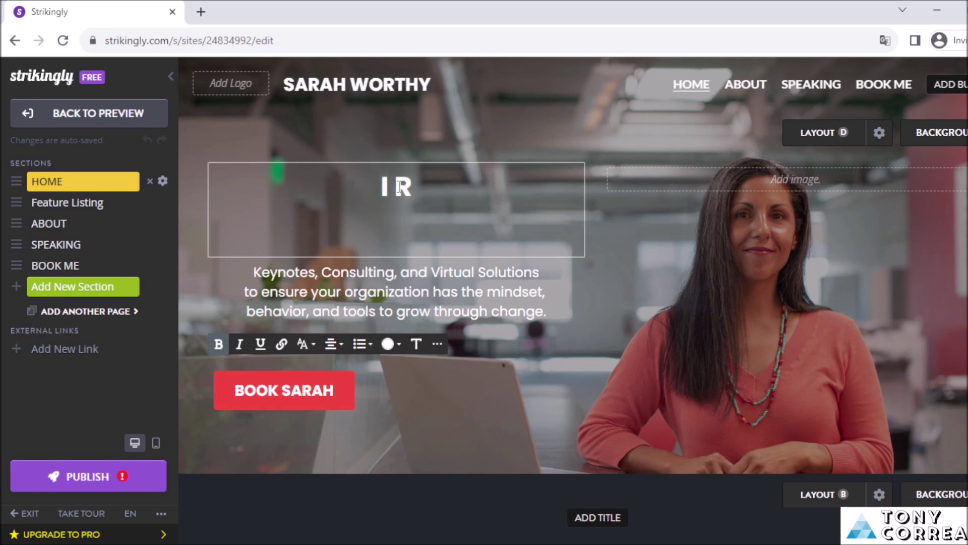
{"action": "key", "text": "BackSpace"}
{"action": "key", "text": "BackSpace"}
{"action": "type", "text": "ealr"}
{"action": "key", "text": "BackSpace"}
{"action": "type", "text": "eflow for Real Estatge"}
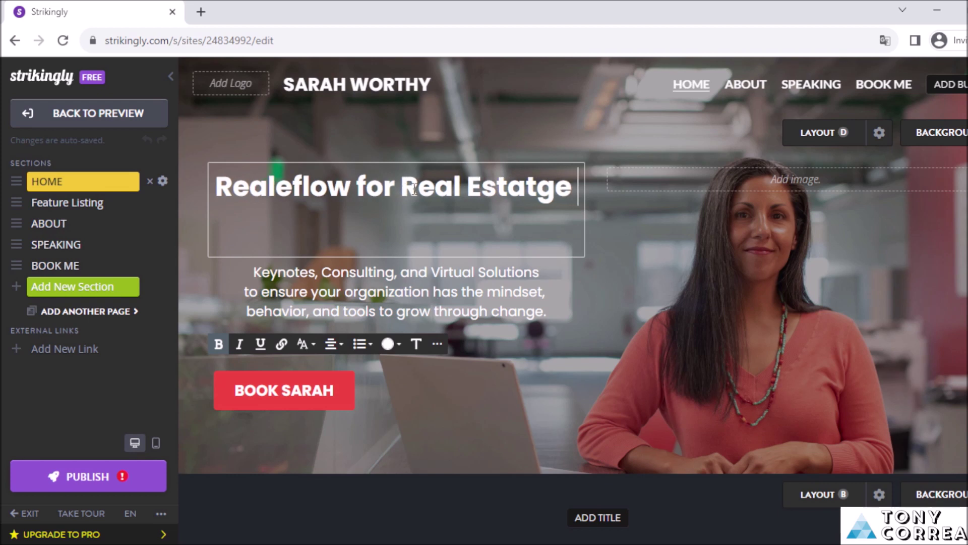
{"action": "type", "text": " Agents"}
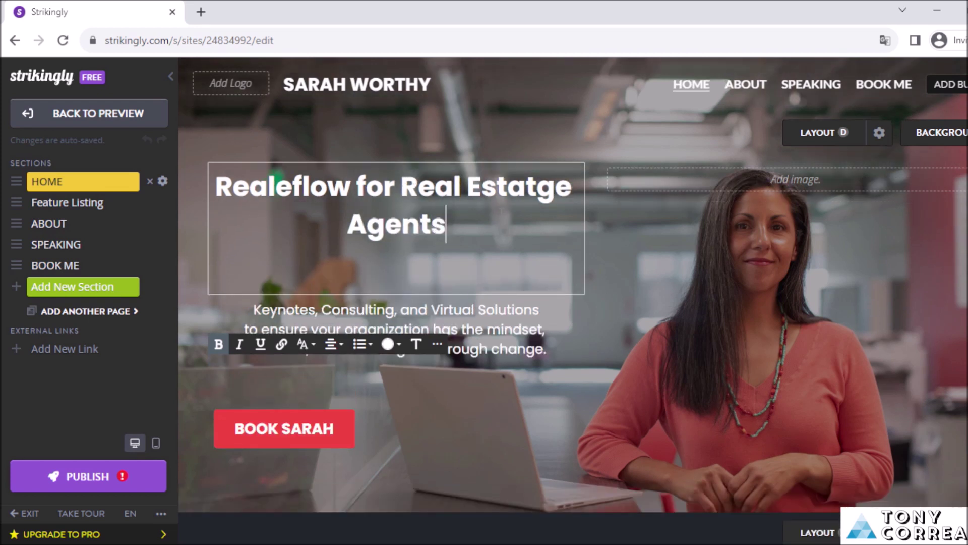
{"action": "left_click", "coordinate": [555, 188]}
{"action": "key", "text": "BackSpace"}
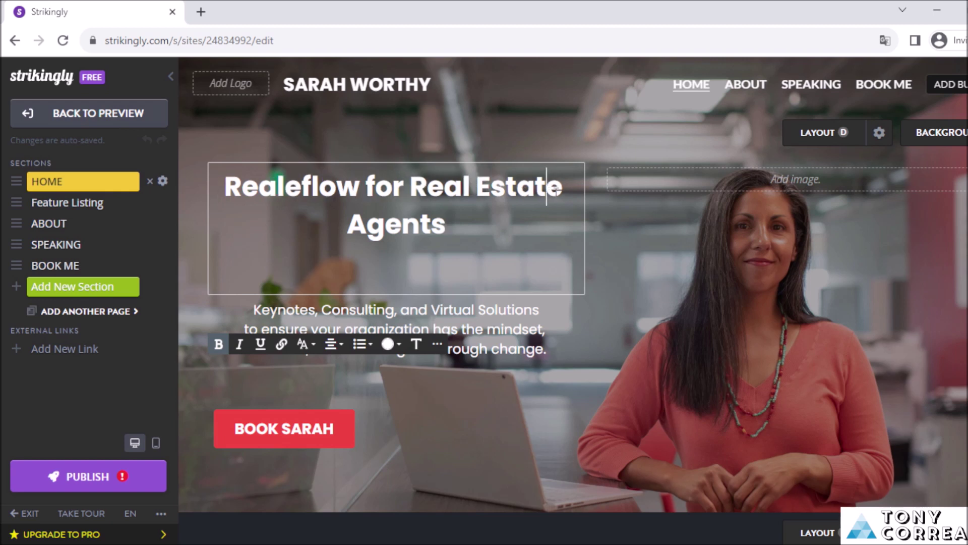
{"action": "key", "text": "End"}
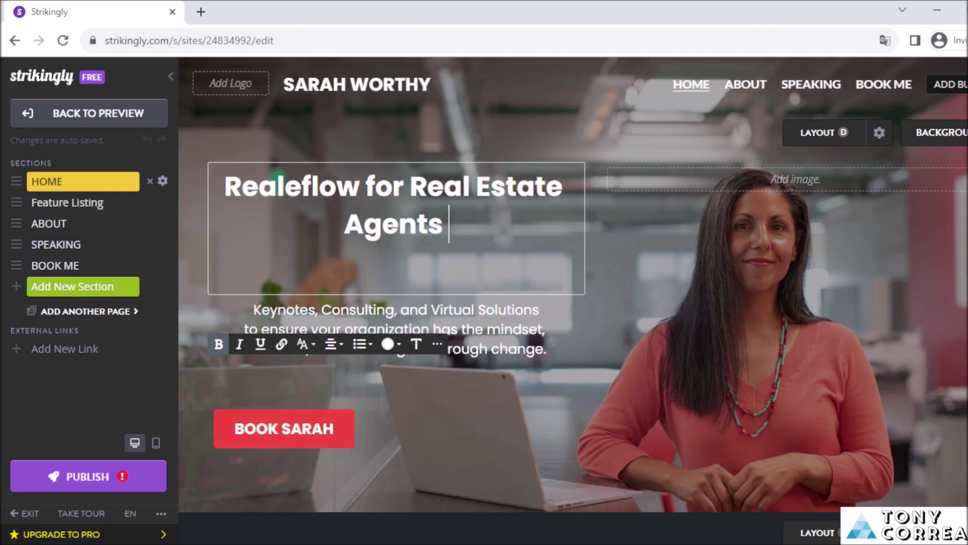
{"action": "type", "text": "| Lea"}
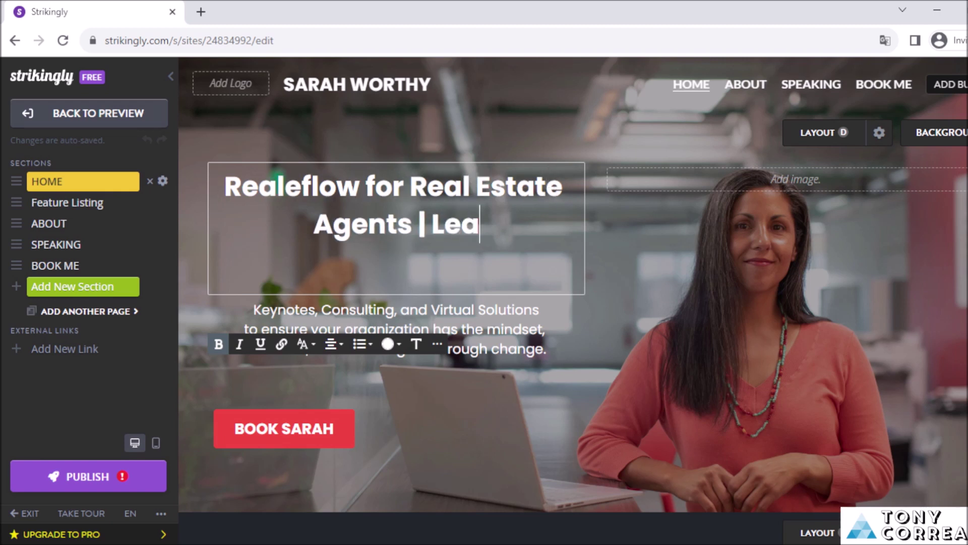
{"action": "type", "text": "d Generator"}
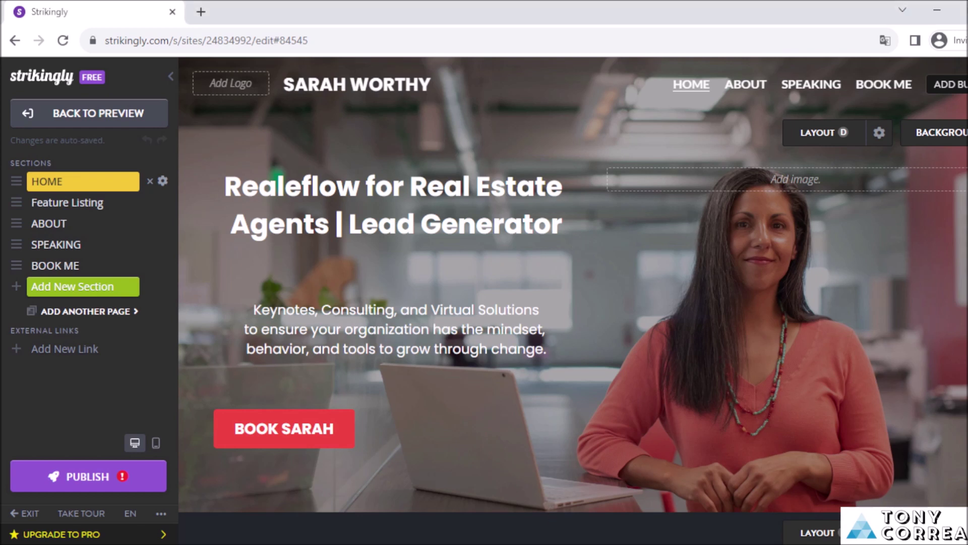
- Replace the home subtitle with "Realeflow is a software platform designed for real estate investors and professionals to manage various aspects of their real estate business."
{"action": "left_click", "coordinate": [400, 350]}
{"action": "left_click", "coordinate": [561, 349]}
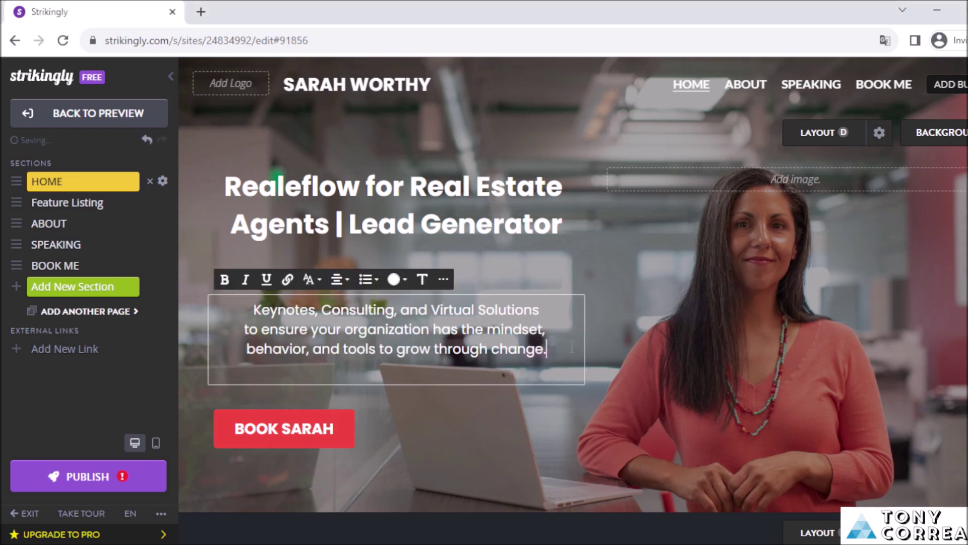
{"action": "left_click_drag", "start_coordinate": [545, 349], "coordinate": [256, 315]}
{"action": "key", "text": "BackSpace"}
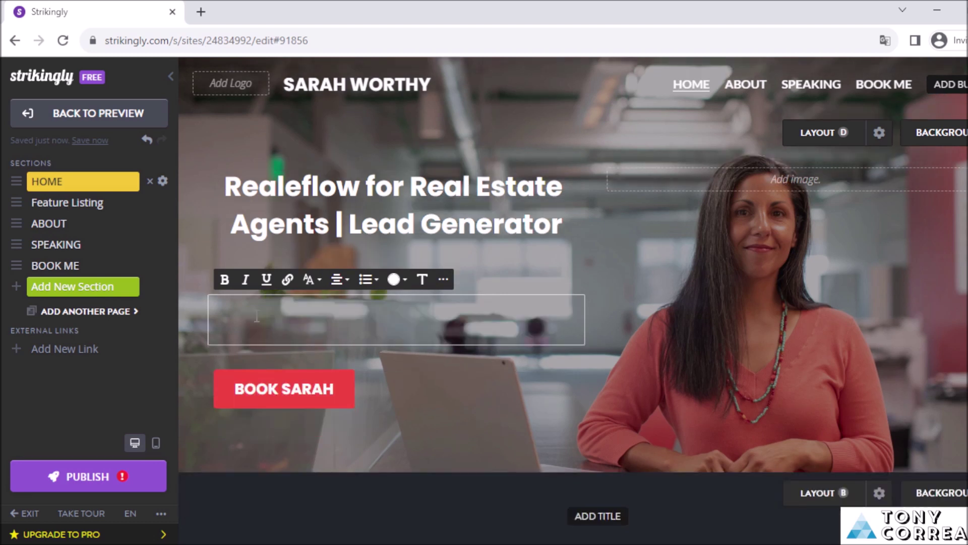
{"action": "type", "text": "Realeflow is a software platform designed for real estate investors and professionals to manage various aspects of their real estate business"}
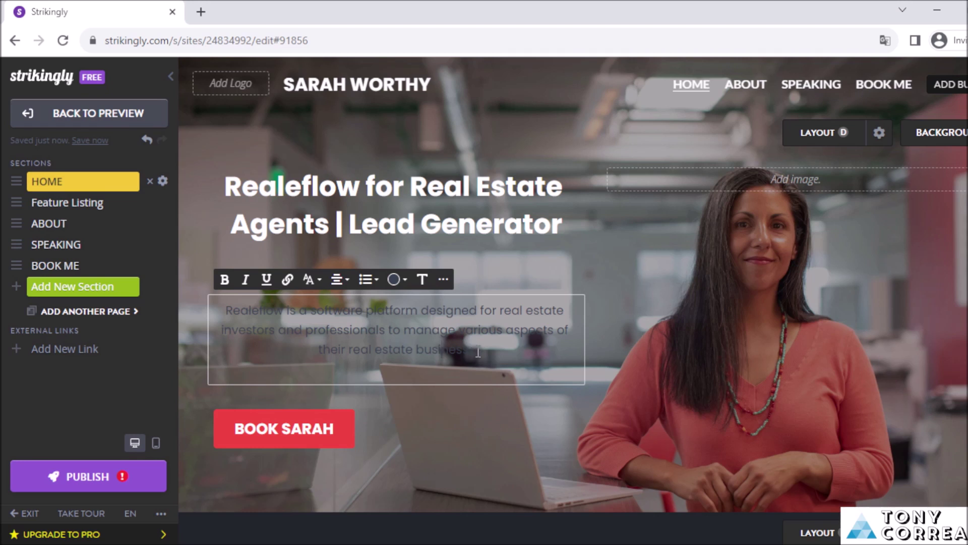
- Recolour the home section's Realeflow description from dark grey to near-white and make it bold
{"action": "left_click_drag", "start_coordinate": [478, 352], "coordinate": [230, 316]}
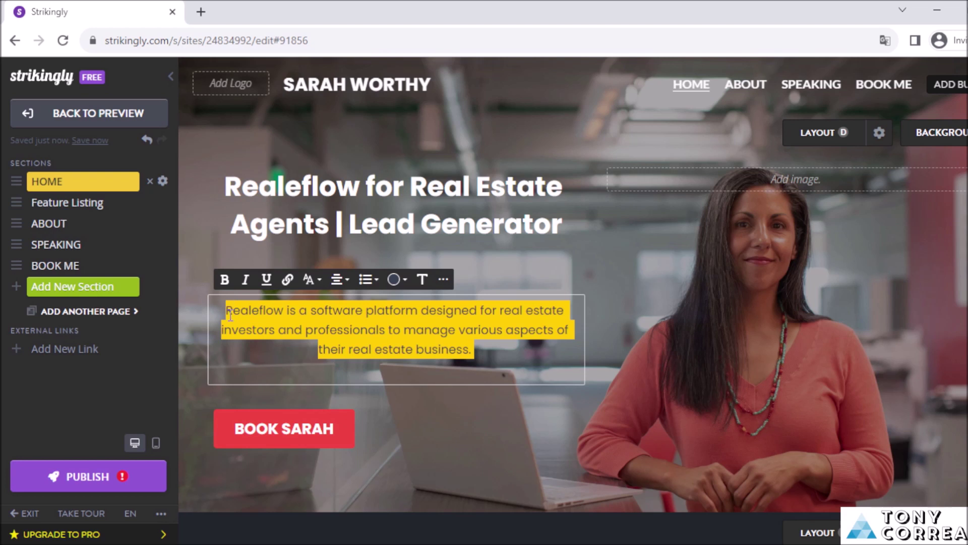
{"action": "left_click", "coordinate": [405, 280]}
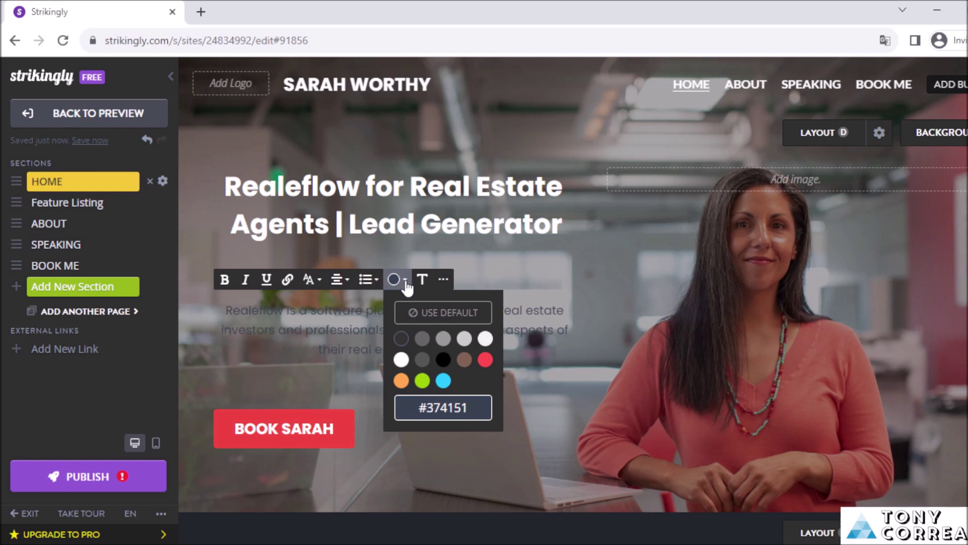
{"action": "left_click", "coordinate": [486, 339]}
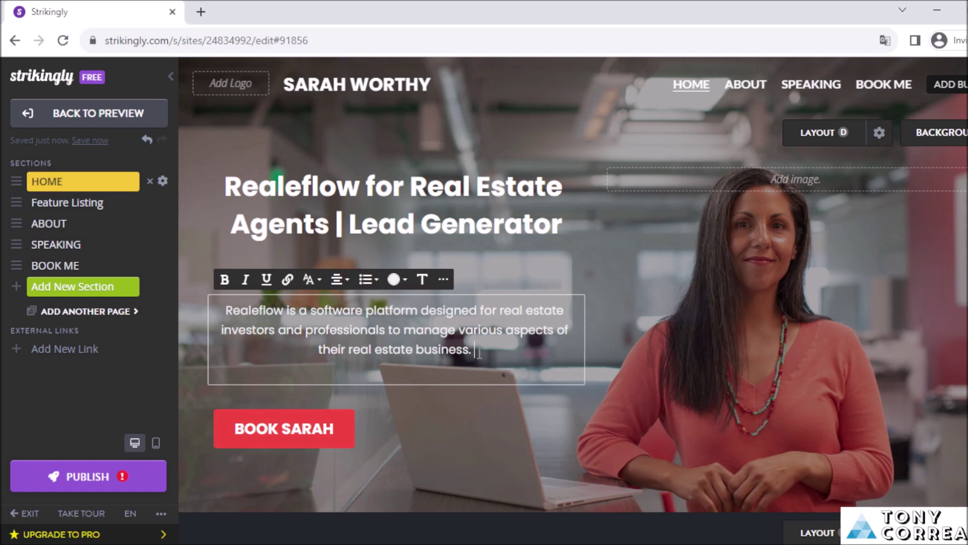
{"action": "left_click_drag", "start_coordinate": [474, 352], "coordinate": [226, 311]}
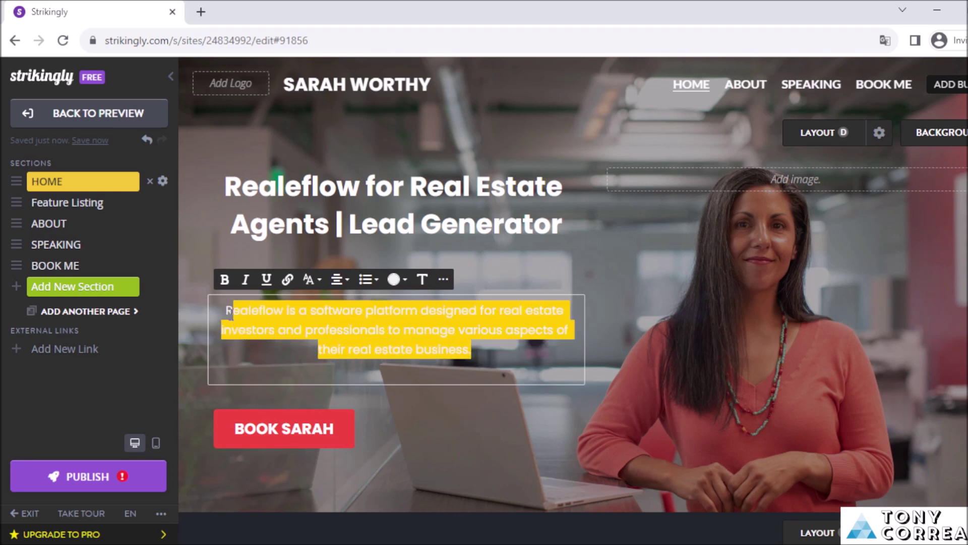
{"action": "left_click", "coordinate": [225, 280]}
{"action": "left_click", "coordinate": [652, 296]}
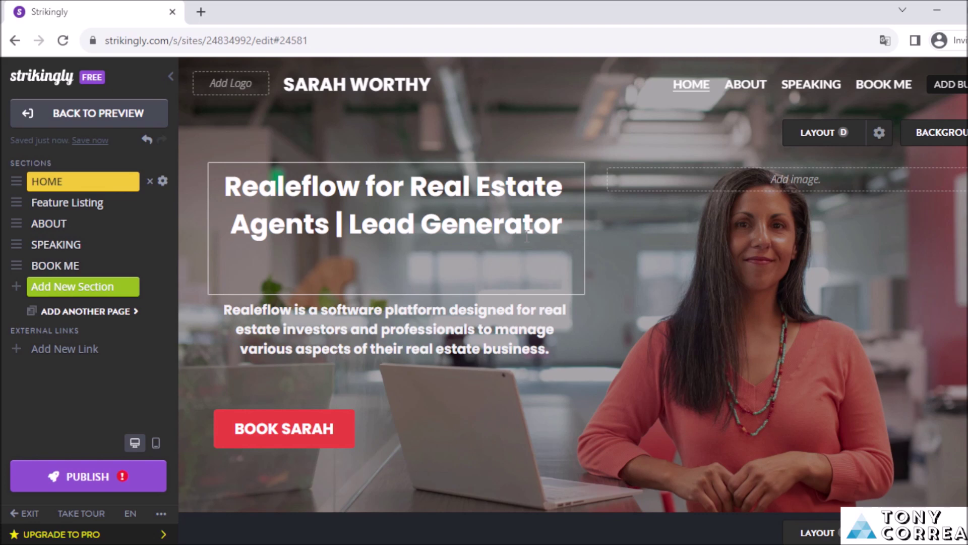
- Change the label of the home section's red button to "Go to Realeflow"
{"action": "scroll", "coordinate": [573, 301], "scroll_direction": "down", "scroll_amount": 3}
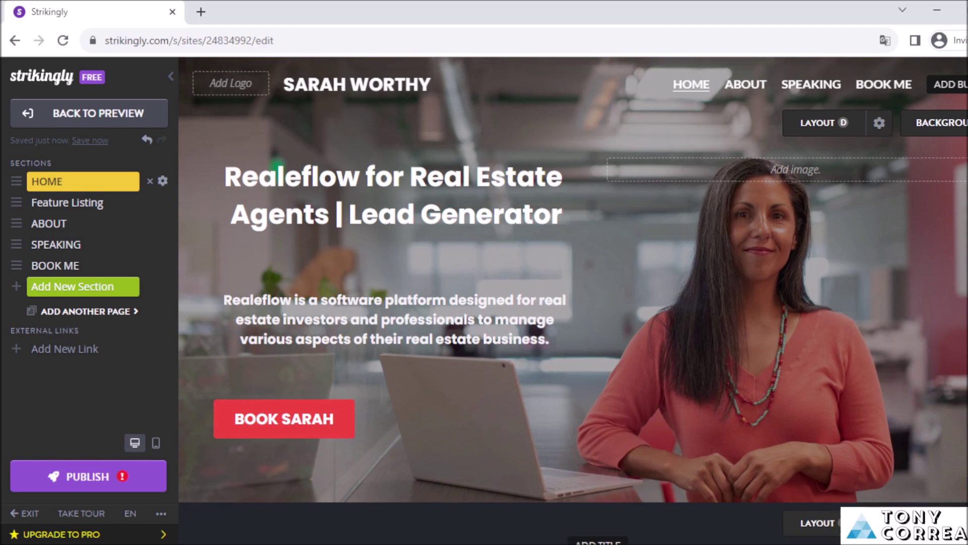
{"action": "scroll", "coordinate": [574, 301], "scroll_direction": "up", "scroll_amount": 2}
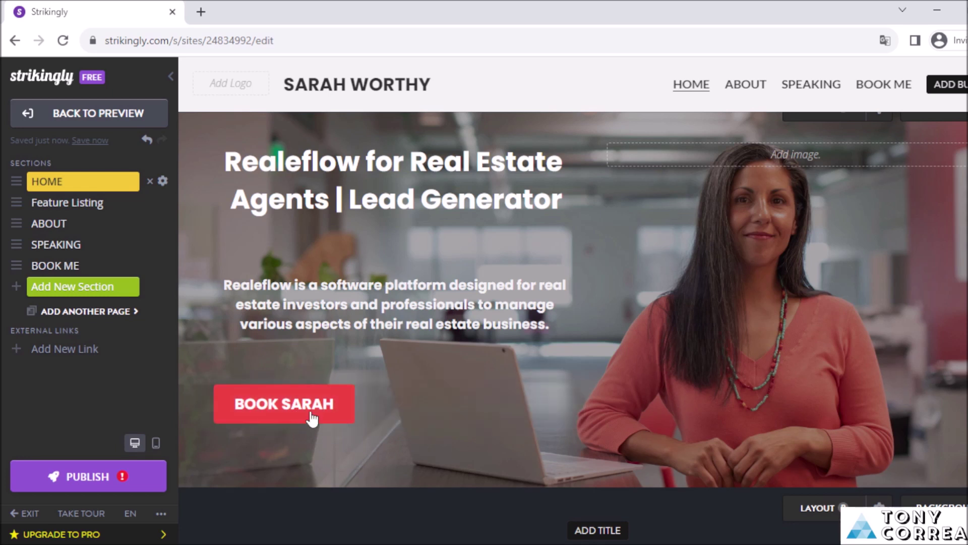
{"action": "mouse_move", "coordinate": [389, 434]}
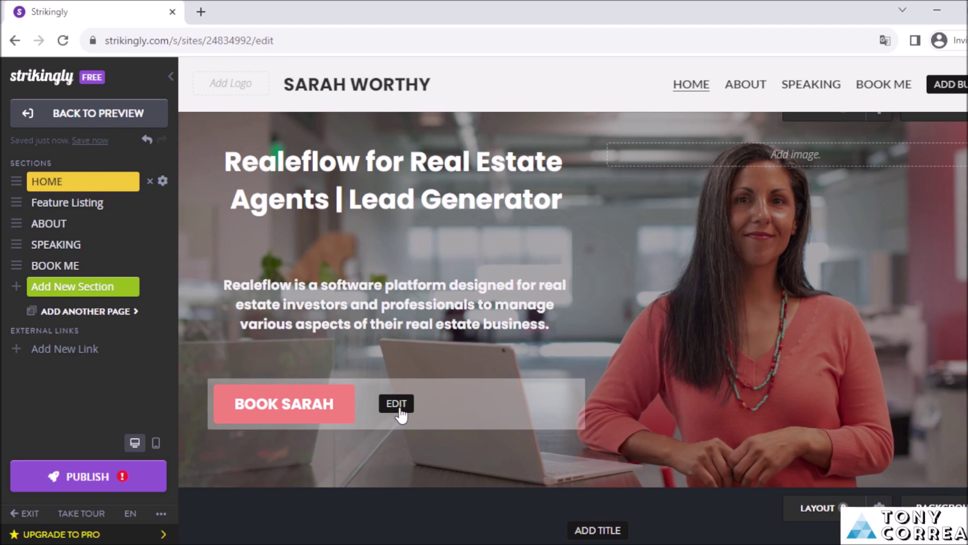
{"action": "left_click", "coordinate": [397, 406]}
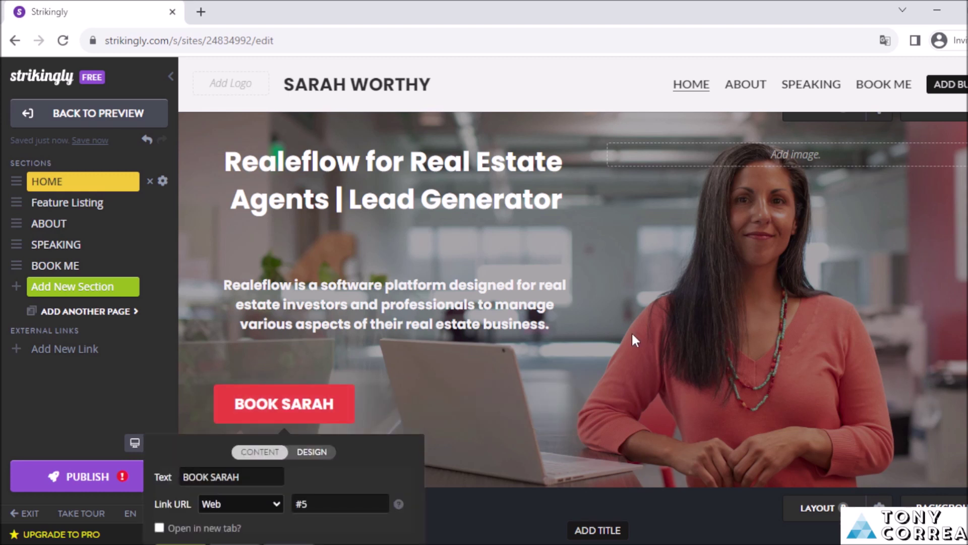
{"action": "scroll", "coordinate": [632, 335], "scroll_direction": "down", "scroll_amount": 3}
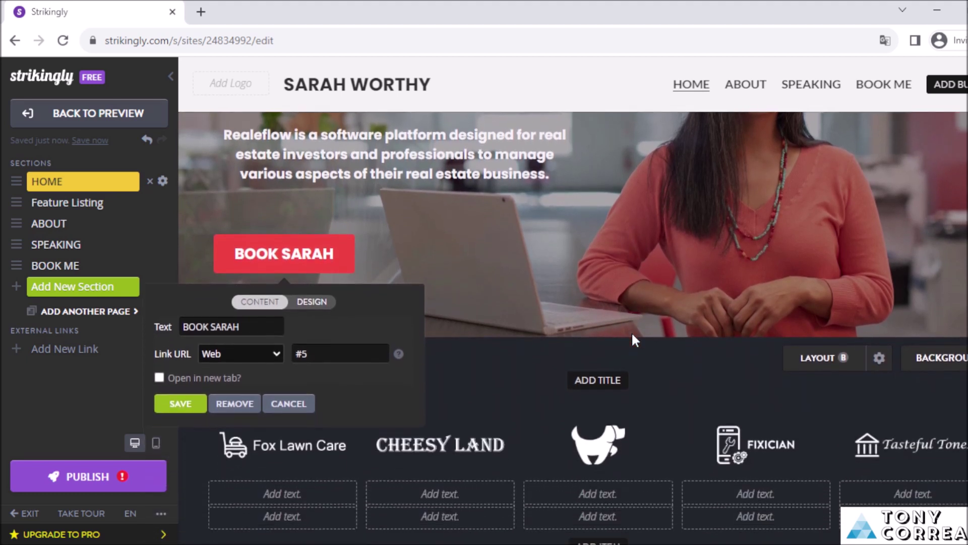
{"action": "left_click", "coordinate": [249, 329]}
{"action": "key", "text": "BackSpace"}
{"action": "key", "text": "BackSpace"}
{"action": "key", "text": "BackSpace"}
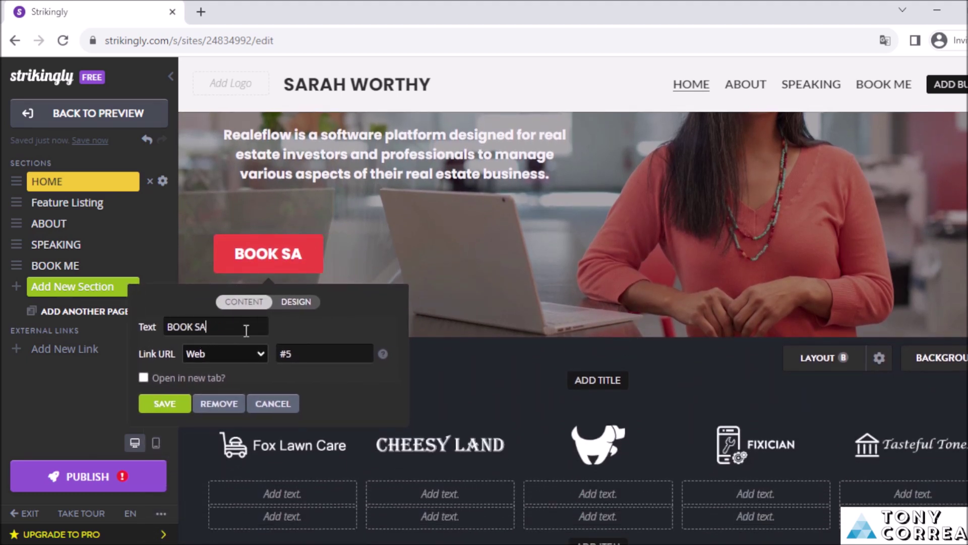
{"action": "key", "text": "BackSpace"}
{"action": "key", "text": "BackSpace"}
{"action": "key", "text": "BackSpace"}
{"action": "key", "text": "BackSpace"}
{"action": "key", "text": "BackSpace"}
{"action": "key", "text": "BackSpace"}
{"action": "key", "text": "BackSpace"}
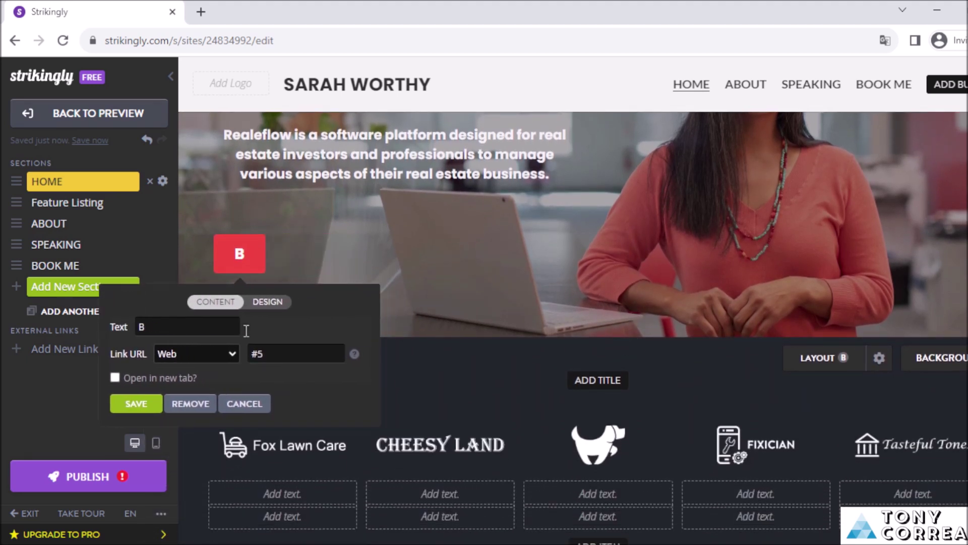
{"action": "type", "text": "Go to"}
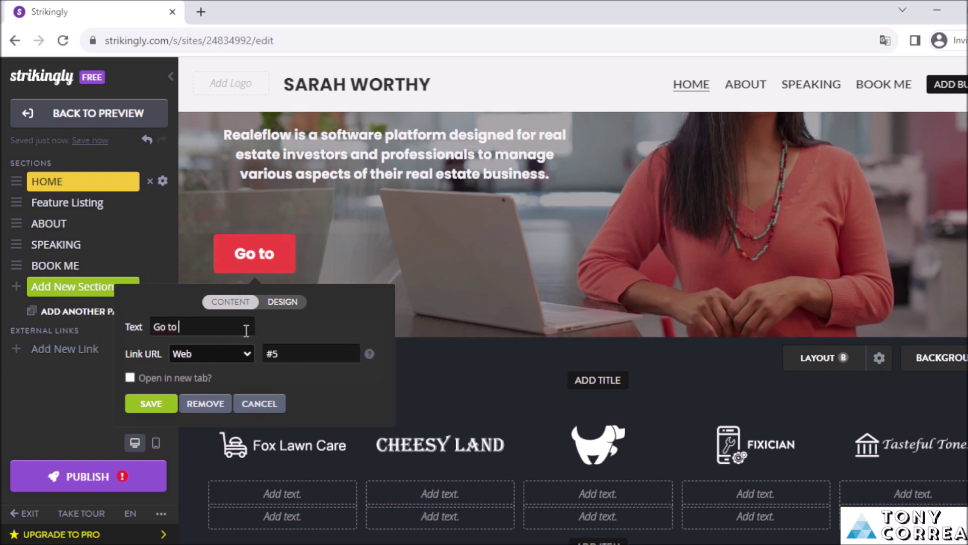
{"action": "type", "text": " Realeflow"}
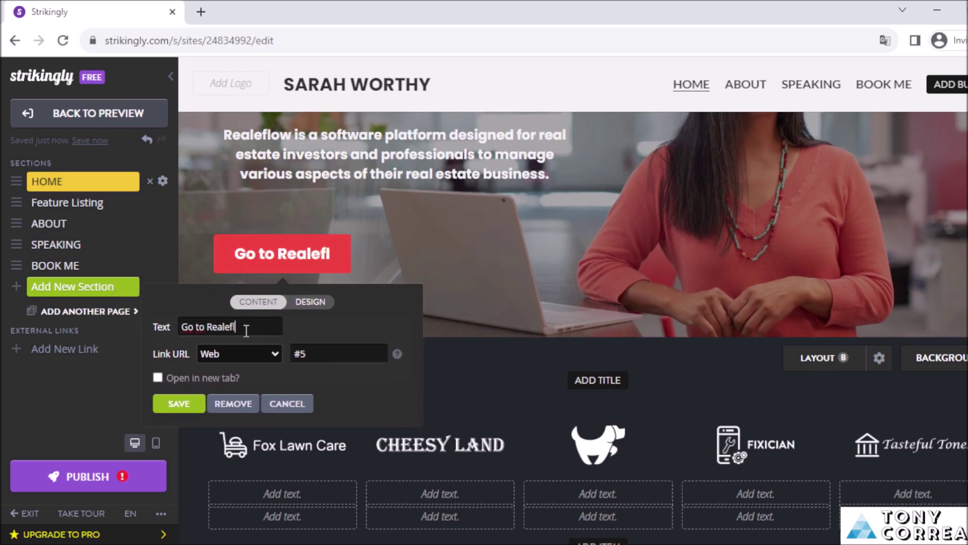
- Replace the button's web link with the copied get.realeflow.com referral URL and save the button
{"action": "left_click", "coordinate": [247, 354]}
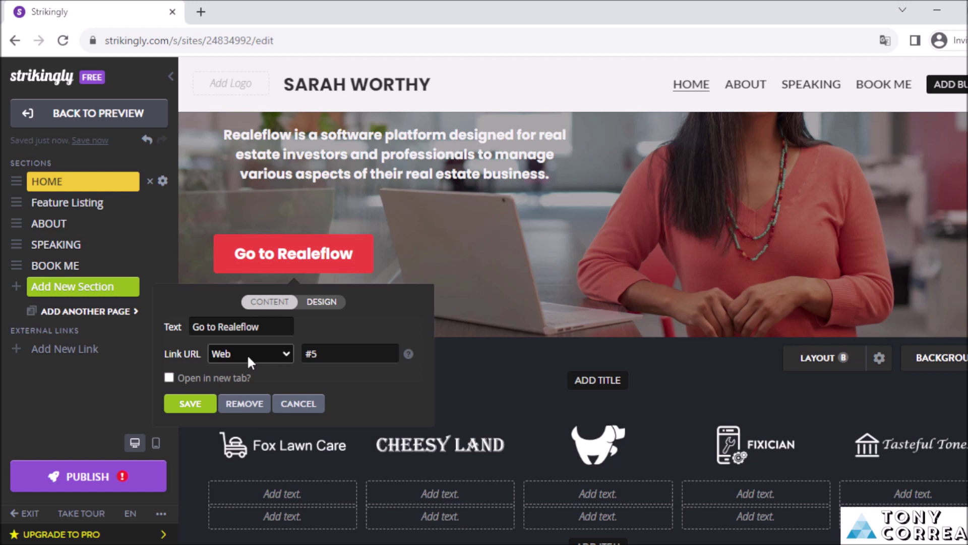
{"action": "left_click", "coordinate": [350, 354]}
{"action": "key", "text": "BackSpace"}
{"action": "key", "text": "BackSpace"}
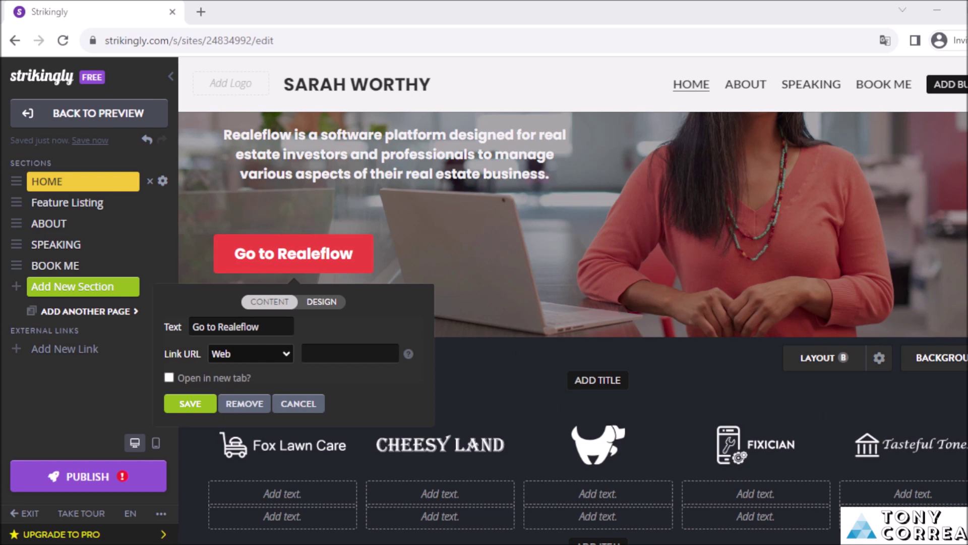
{"action": "left_click", "coordinate": [308, 353]}
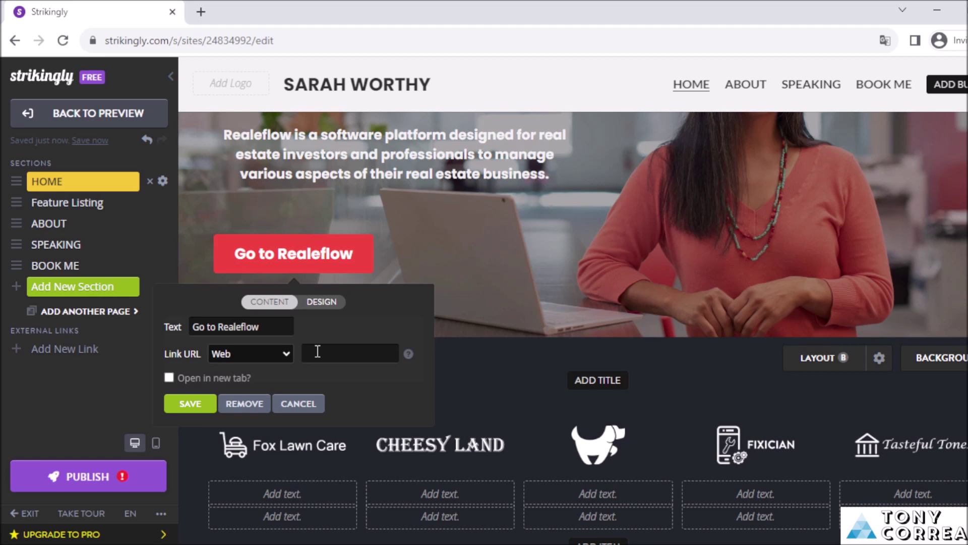
{"action": "key", "text": "ctrl+v"}
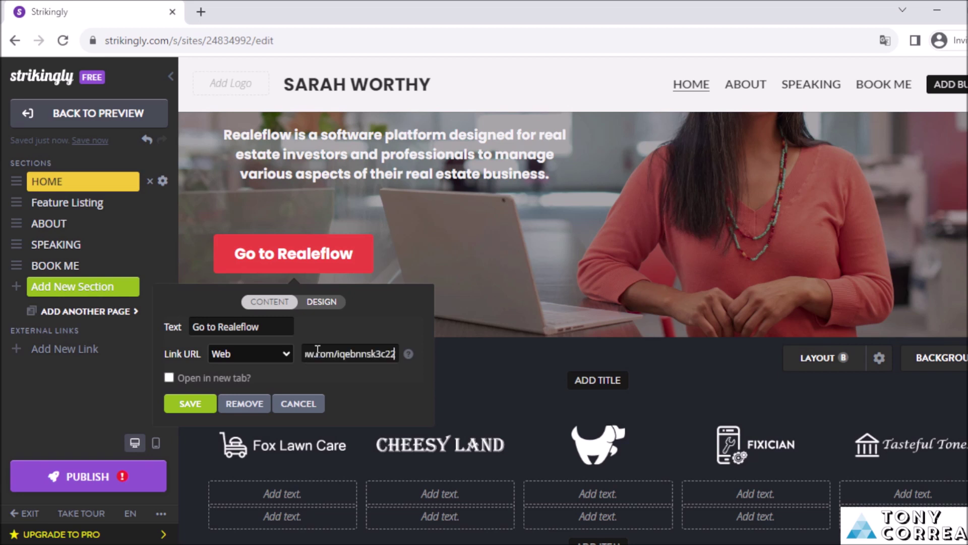
{"action": "left_click", "coordinate": [351, 356]}
{"action": "key", "text": "Left"}
{"action": "key", "text": "Left"}
{"action": "key", "text": "Left"}
{"action": "key", "text": "Left"}
{"action": "key", "text": "Left"}
{"action": "key", "text": "Left"}
{"action": "key", "text": "Left"}
{"action": "key", "text": "Left"}
{"action": "key", "text": "Left"}
{"action": "key", "text": "Left"}
{"action": "key", "text": "Left"}
{"action": "key", "text": "Left"}
{"action": "key", "text": "Left"}
{"action": "key", "text": "Left"}
{"action": "key", "text": "Left"}
{"action": "key", "text": "Left"}
{"action": "key", "text": "Left"}
{"action": "key", "text": "Left"}
{"action": "key", "text": "Left"}
{"action": "key", "text": "Left"}
{"action": "key", "text": "Left"}
{"action": "key", "text": "Left"}
{"action": "key", "text": "Left"}
{"action": "key", "text": "Left"}
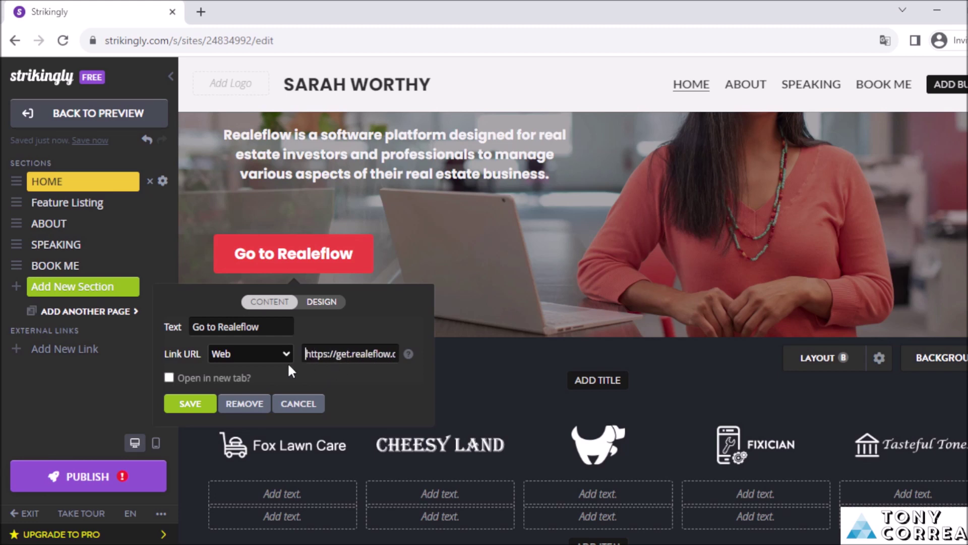
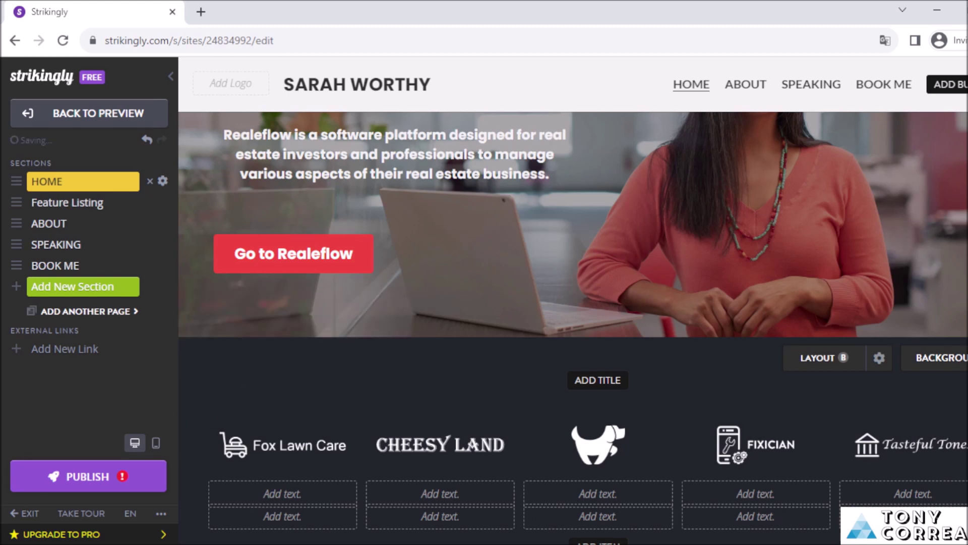
- Delete the Feature Listing section with the company logos from the page
{"action": "scroll", "coordinate": [573, 328], "scroll_direction": "down", "scroll_amount": 10}
{"action": "scroll", "coordinate": [573, 328], "scroll_direction": "up", "scroll_amount": 11}
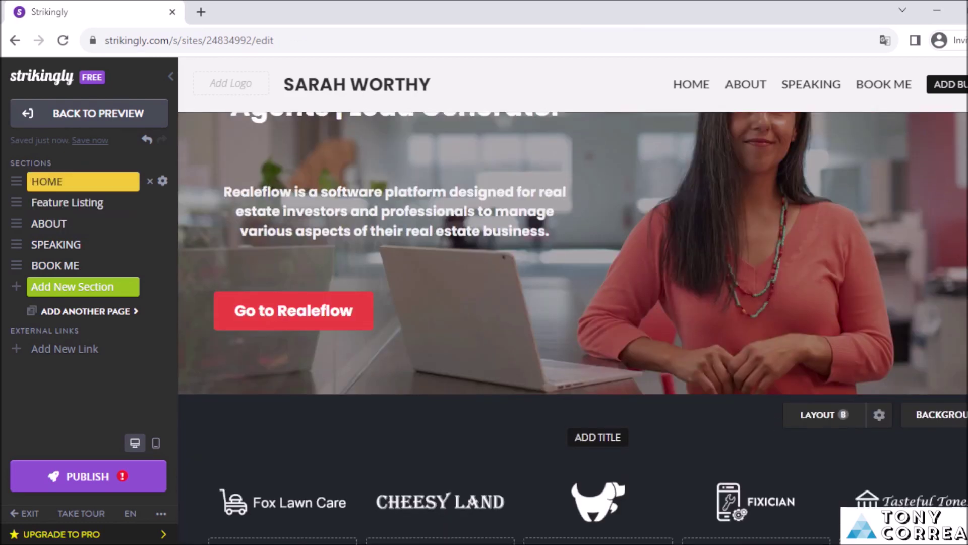
{"action": "scroll", "coordinate": [574, 328], "scroll_direction": "up", "scroll_amount": 3}
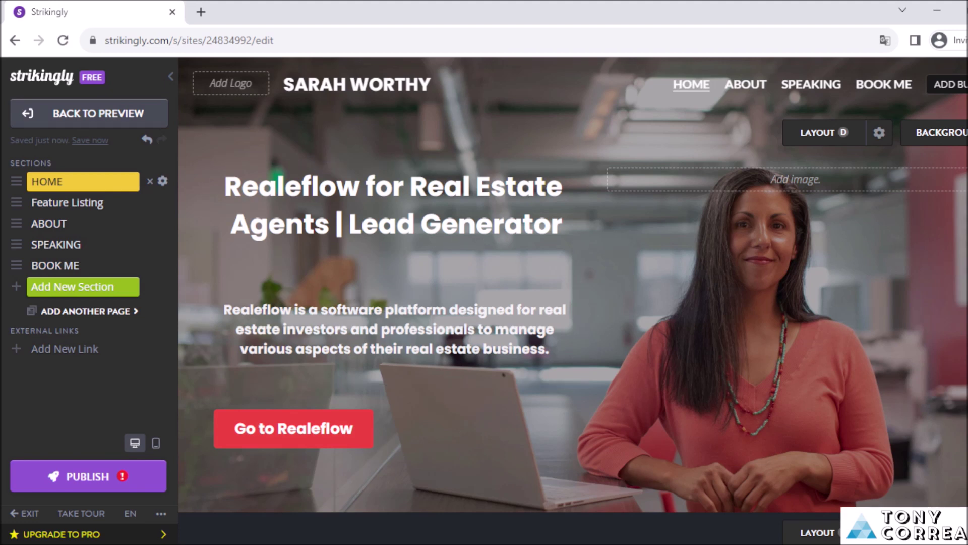
{"action": "scroll", "coordinate": [574, 300], "scroll_direction": "down", "scroll_amount": 6}
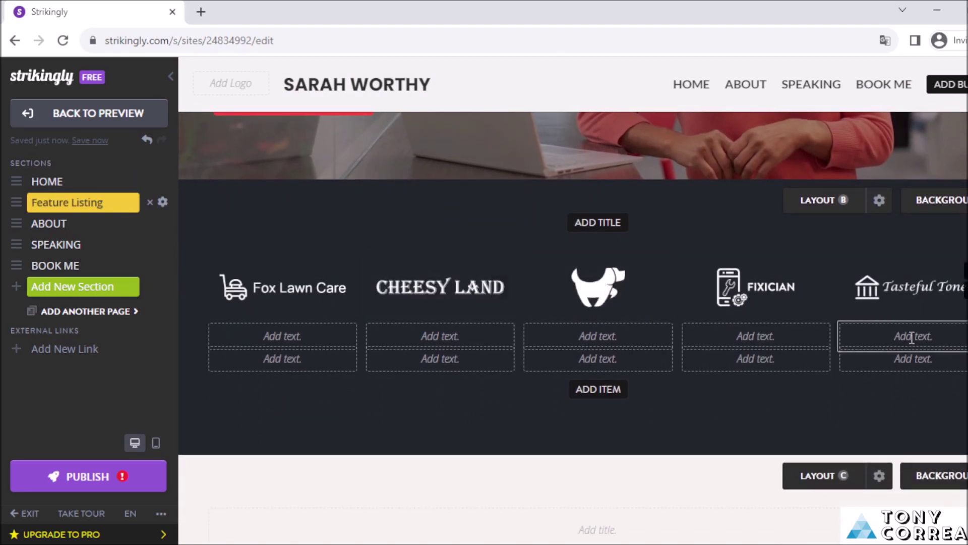
{"action": "scroll", "coordinate": [394, 260], "scroll_direction": "down", "scroll_amount": 2}
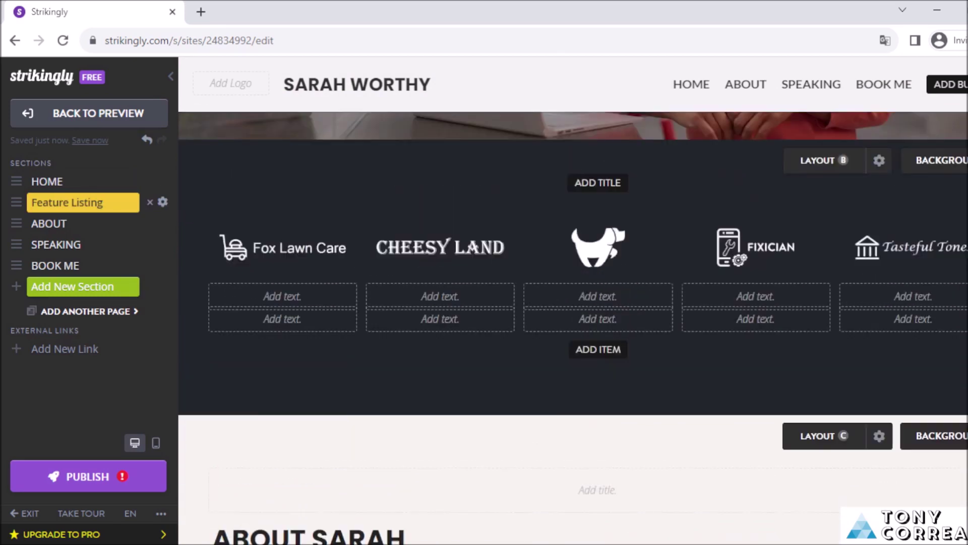
{"action": "scroll", "coordinate": [394, 259], "scroll_direction": "up", "scroll_amount": 2}
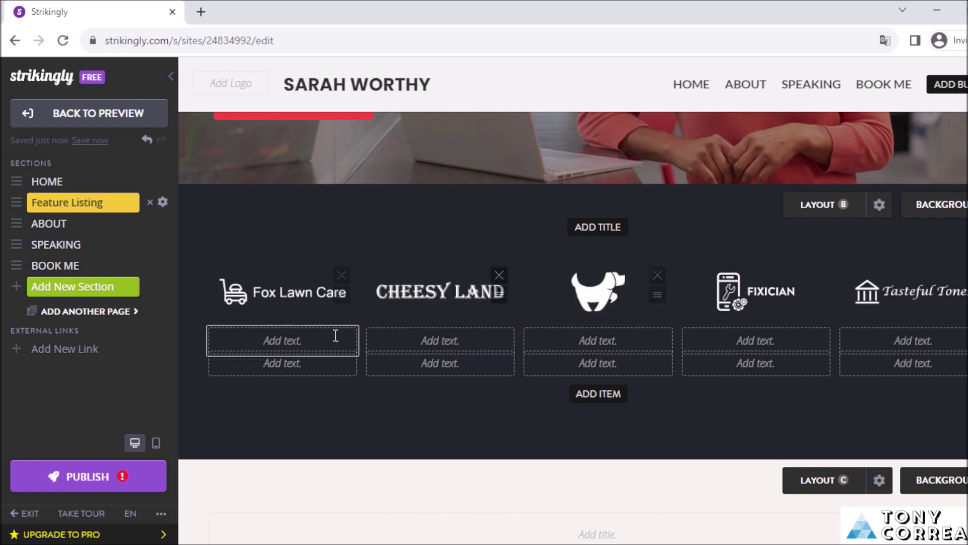
{"action": "left_click", "coordinate": [293, 337]}
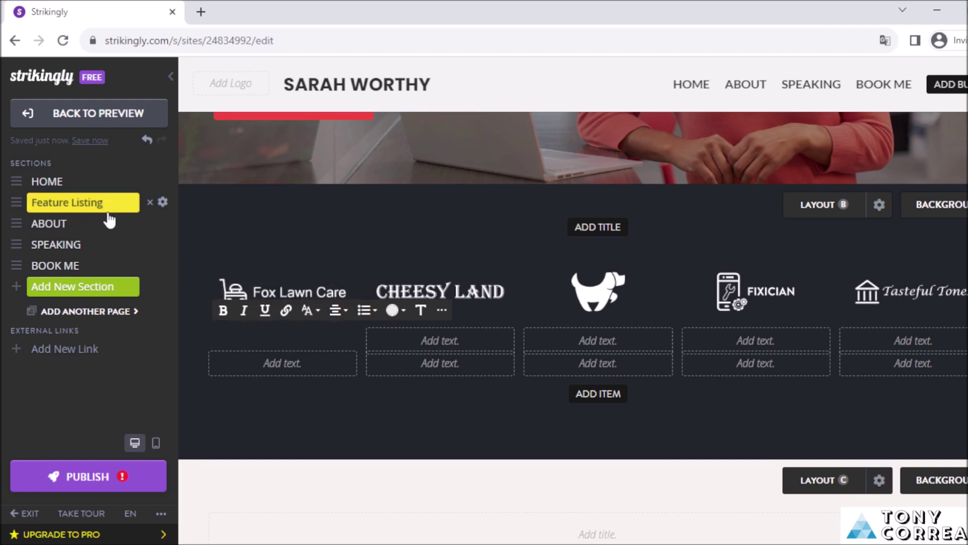
{"action": "left_click", "coordinate": [150, 204]}
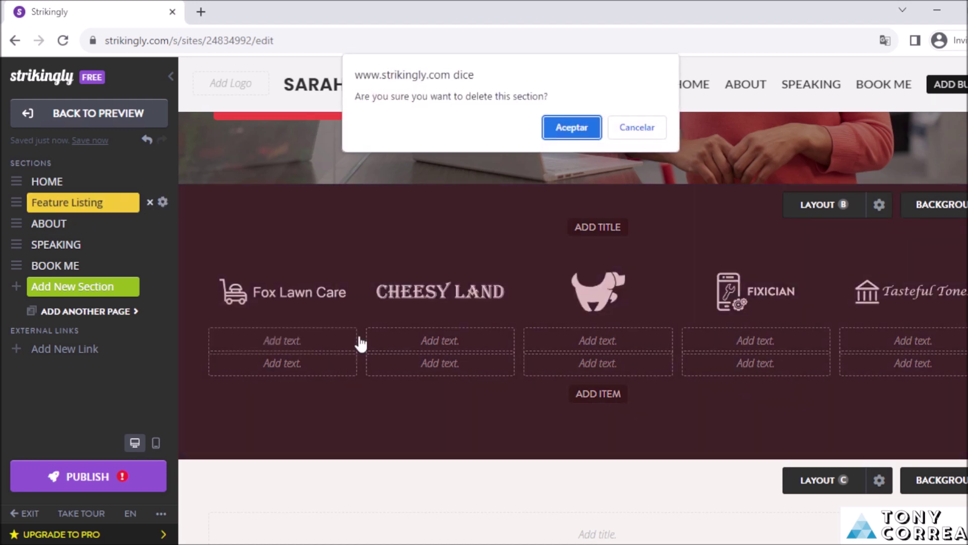
{"action": "left_click", "coordinate": [570, 127]}
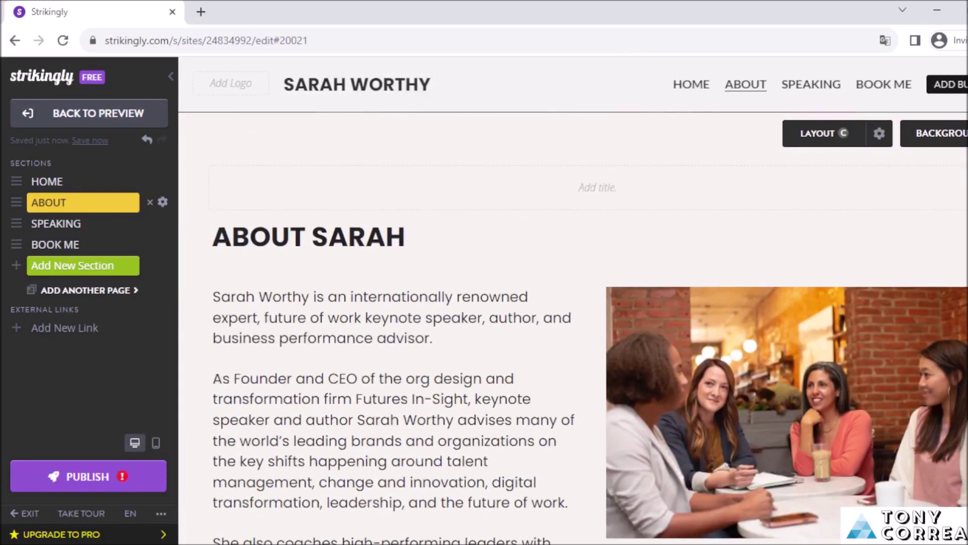
- Replace the site title in the page header with the site owner's full name
{"action": "scroll", "coordinate": [573, 327], "scroll_direction": "up", "scroll_amount": 8}
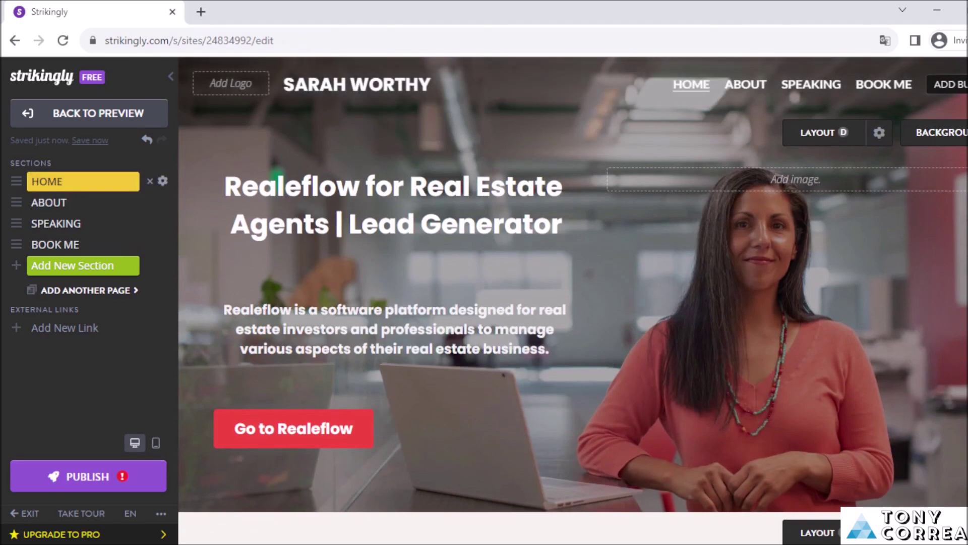
{"action": "scroll", "coordinate": [572, 300], "scroll_direction": "down", "scroll_amount": 5}
{"action": "scroll", "coordinate": [572, 300], "scroll_direction": "up", "scroll_amount": 5}
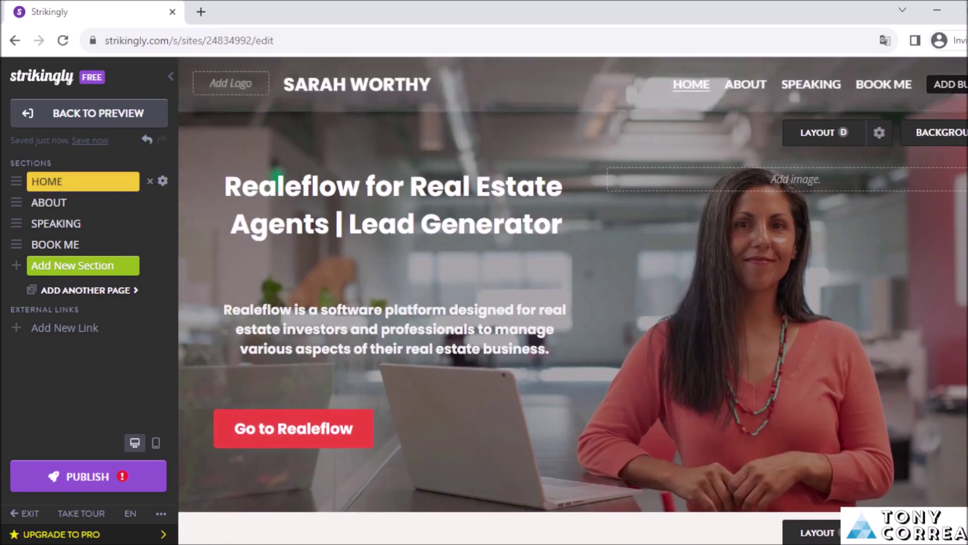
{"action": "left_click", "coordinate": [426, 86]}
{"action": "key", "text": "BackSpace"}
{"action": "key", "text": "BackSpace"}
{"action": "key", "text": "BackSpace"}
{"action": "key", "text": "BackSpace"}
{"action": "key", "text": "BackSpace"}
{"action": "key", "text": "BackSpace"}
{"action": "key", "text": "BackSpace"}
{"action": "key", "text": "BackSpace"}
{"action": "key", "text": "BackSpace"}
{"action": "key", "text": "BackSpace"}
{"action": "key", "text": "BackSpace"}
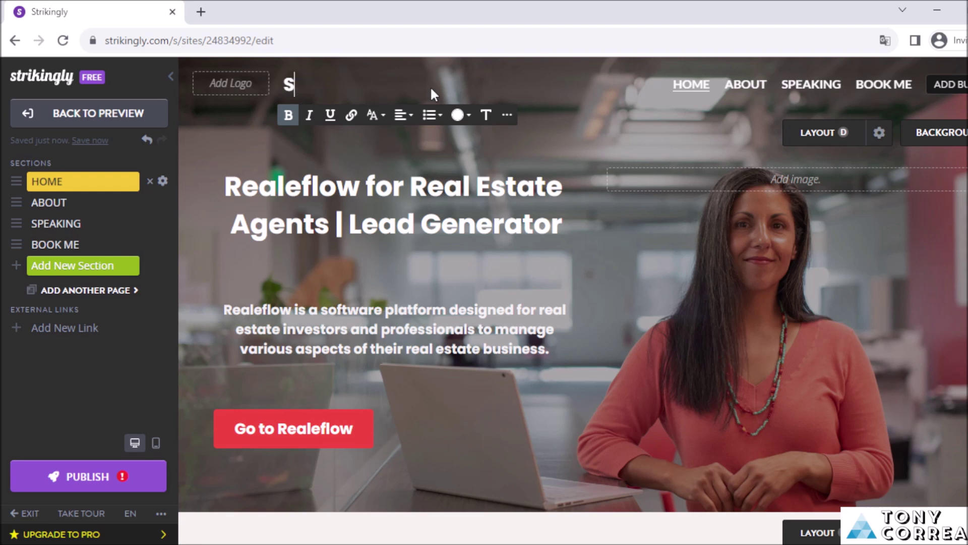
{"action": "key", "text": "BackSpace"}
{"action": "type", "text": "Tony Correda"}
{"action": "left_click", "coordinate": [623, 250]}
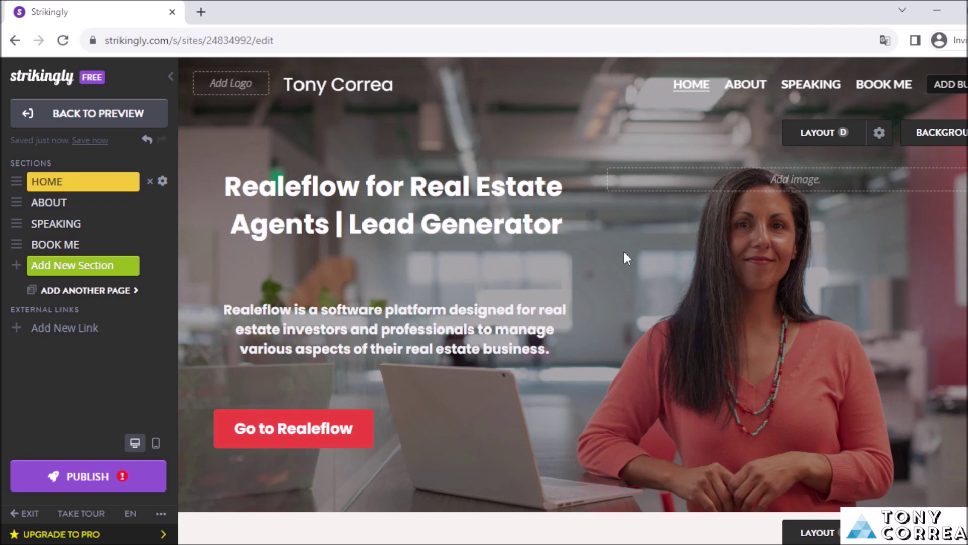
- Replace the About section's "ABOUT SARAH" heading with "RealEflow" and make it bold
{"action": "scroll", "coordinate": [573, 297], "scroll_direction": "down", "scroll_amount": 10}
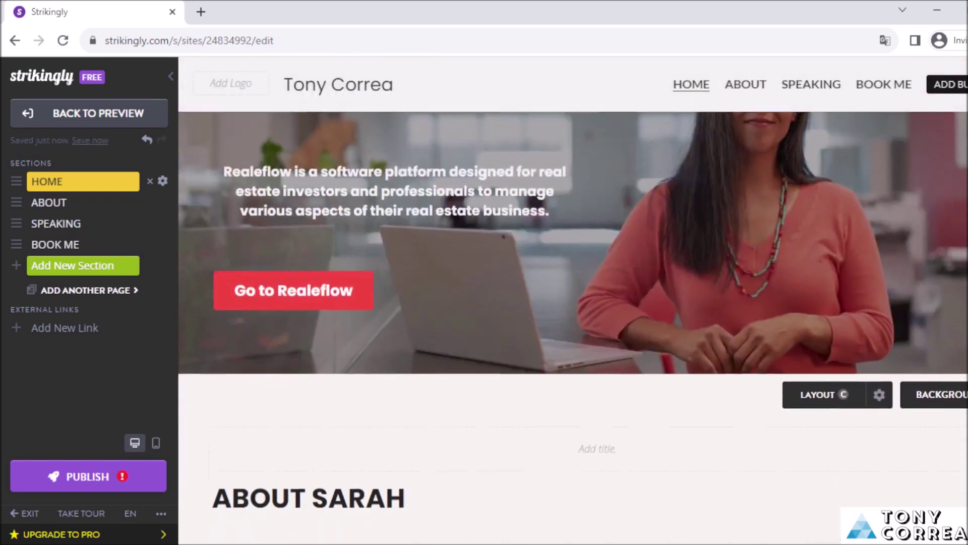
{"action": "scroll", "coordinate": [572, 328], "scroll_direction": "down", "scroll_amount": 2}
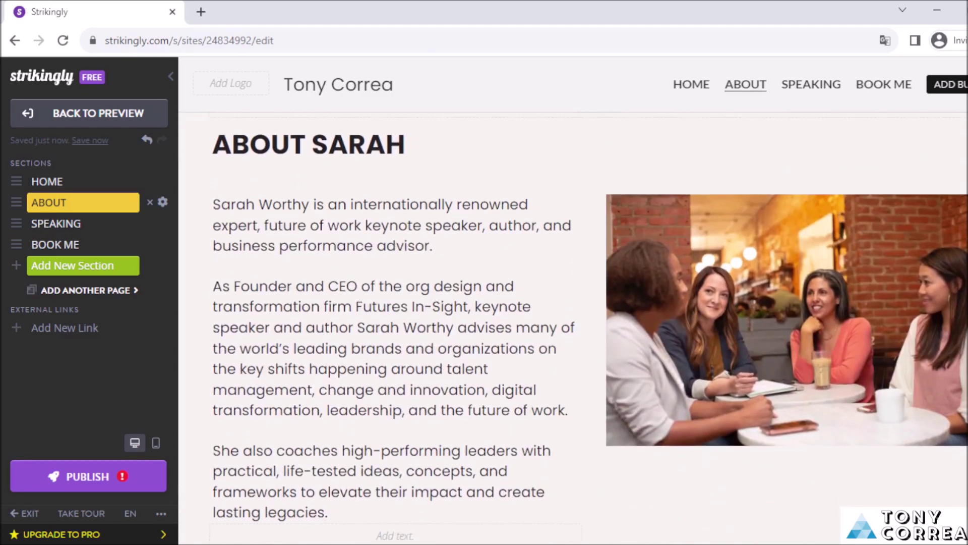
{"action": "scroll", "coordinate": [572, 328], "scroll_direction": "up", "scroll_amount": 1}
{"action": "scroll", "coordinate": [856, 212], "scroll_direction": "up", "scroll_amount": 2}
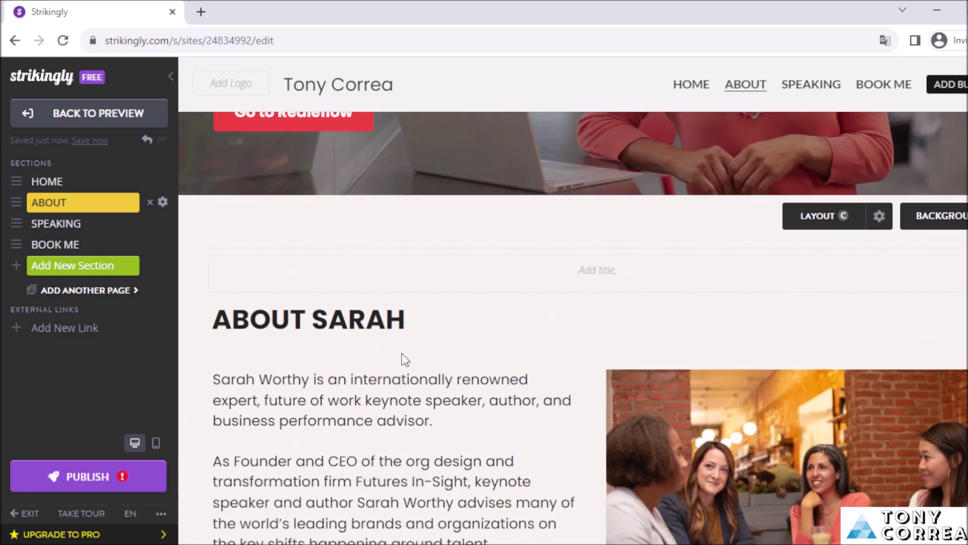
{"action": "left_click", "coordinate": [412, 321]}
{"action": "key", "text": "BackSpace"}
{"action": "key", "text": "BackSpace"}
{"action": "key", "text": "BackSpace"}
{"action": "key", "text": "BackSpace"}
{"action": "key", "text": "BackSpace"}
{"action": "key", "text": "BackSpace"}
{"action": "key", "text": "BackSpace"}
{"action": "key", "text": "BackSpace"}
{"action": "key", "text": "BackSpace"}
{"action": "key", "text": "BackSpace"}
{"action": "key", "text": "BackSpace"}
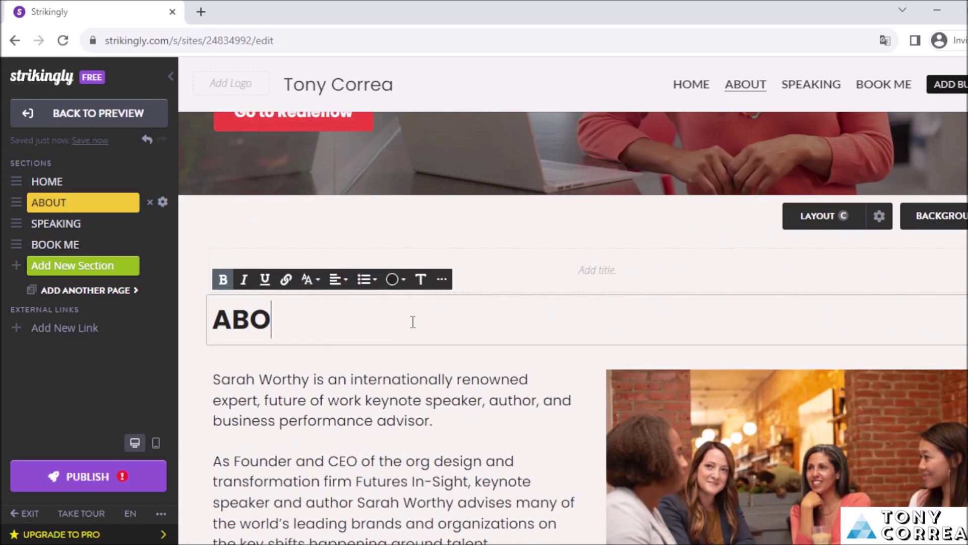
{"action": "type", "text": "Real"}
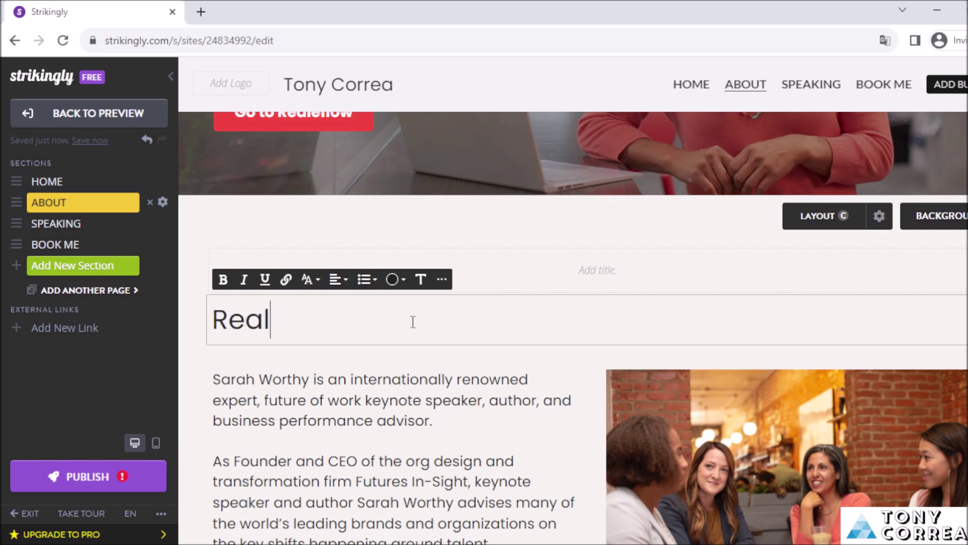
{"action": "type", "text": "EFl"}
{"action": "key", "text": "BackSpace"}
{"action": "key", "text": "BackSpace"}
{"action": "type", "text": "flow"}
{"action": "left_click_drag", "start_coordinate": [341, 321], "coordinate": [212, 321]}
{"action": "left_click", "coordinate": [223, 279]}
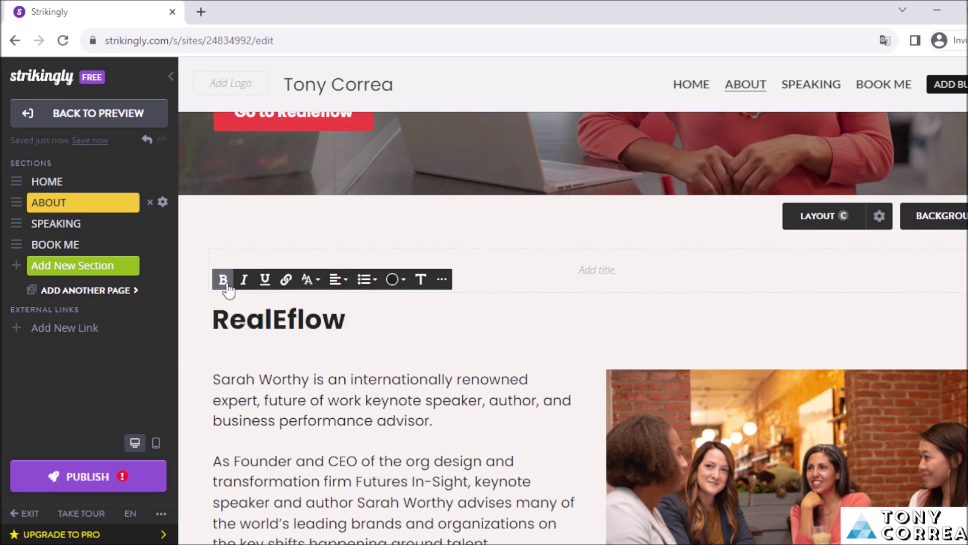
{"action": "left_click", "coordinate": [357, 317]}
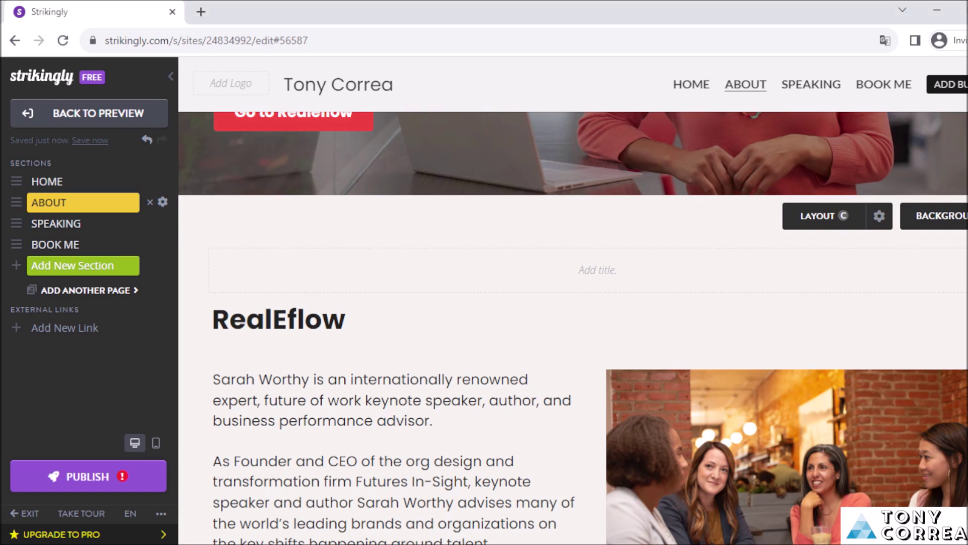
- Replace the About section's biography with the Realeflow description, beginning "Realeflow provides tools and features that help users streamline and automate tasks"
{"action": "left_click", "coordinate": [213, 319]}
{"action": "scroll", "coordinate": [229, 157], "scroll_direction": "down", "scroll_amount": 4}
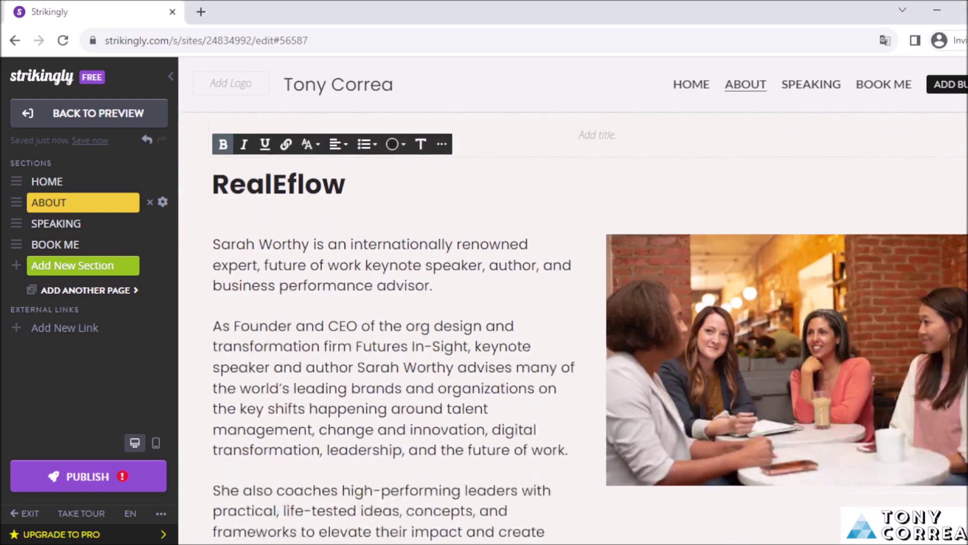
{"action": "left_click", "coordinate": [220, 167]}
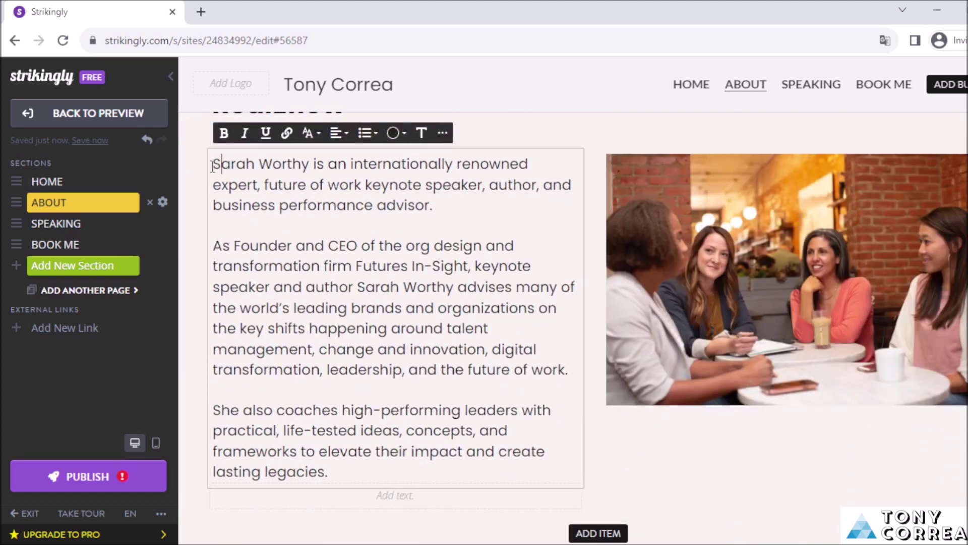
{"action": "left_click_drag", "start_coordinate": [337, 472], "coordinate": [218, 171]}
{"action": "key", "text": "BackSpace"}
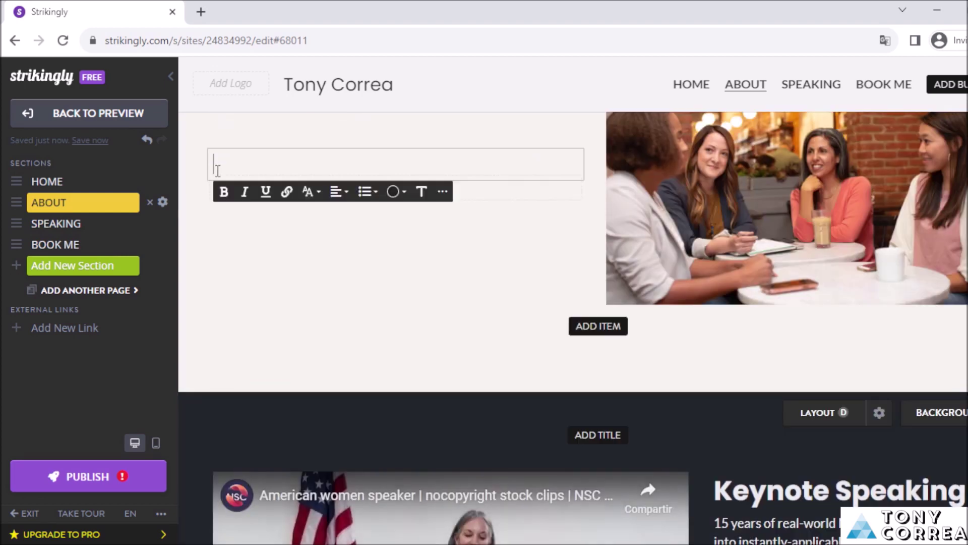
{"action": "type", "text": "provides tools and features that help users streamline and automate tasks related to real estate investing, such as lead generation, property analysis, deal management, marketing, and more. Realeflow is often used by real estate investors, wholesalers, rehabbers, landlords, and other professionals in the real estate industry to optimize their operations and increase their efficiency. Key features of Realeflow may include lead management, property analysis tools, marketing automation, CRM (Customer Relationship Management), and integration with various real estate data sources to help users make informed investment decisions. Please note that the specific features and capabilities of Realeflow may evolve over time, so it's advisable to visit their official website or contact the company directly for the most up-to-date information on their services and offerings."}
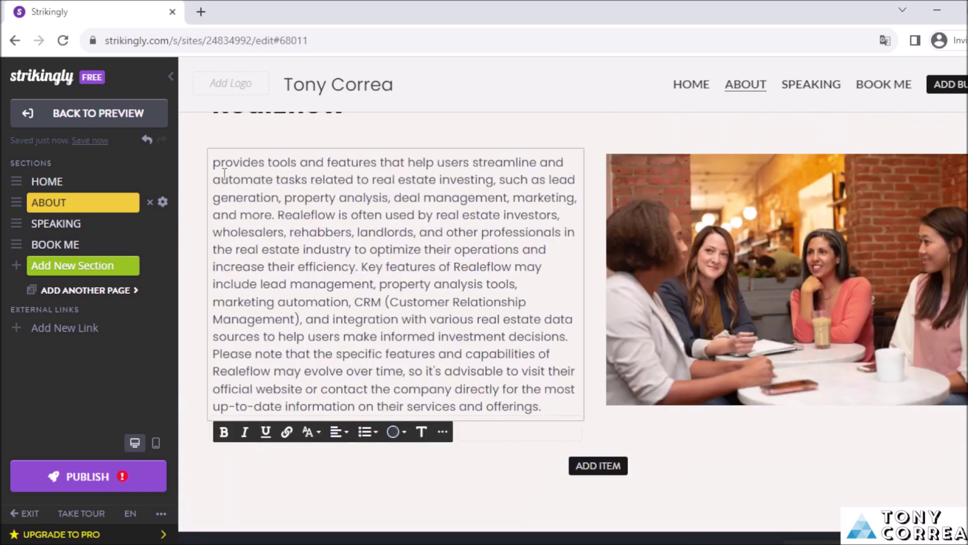
{"action": "left_click", "coordinate": [214, 163]}
{"action": "type", "text": "Realeflow"}
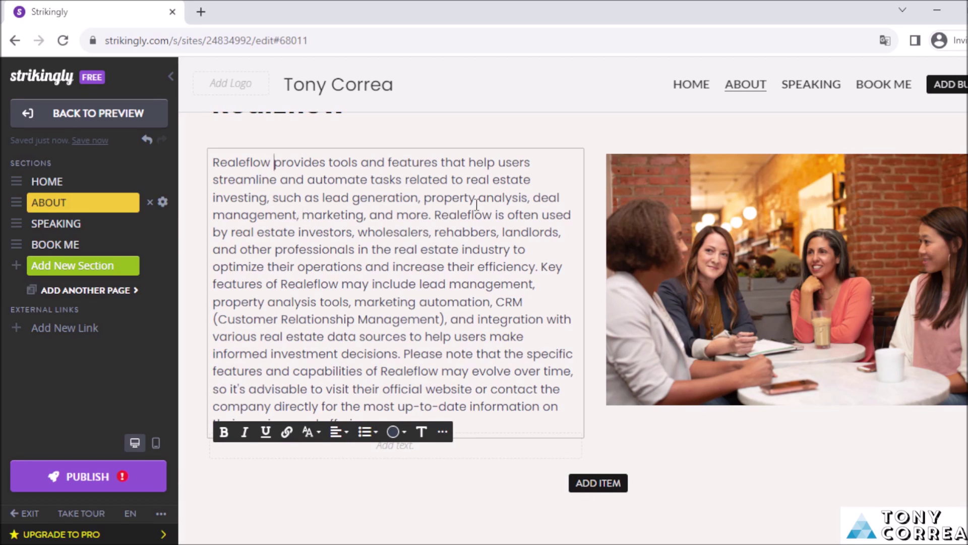
- Split the description into three paragraphs with blank lines before "Realeflow is often used" and "Please note that the specific features"
{"action": "left_click", "coordinate": [434, 216]}
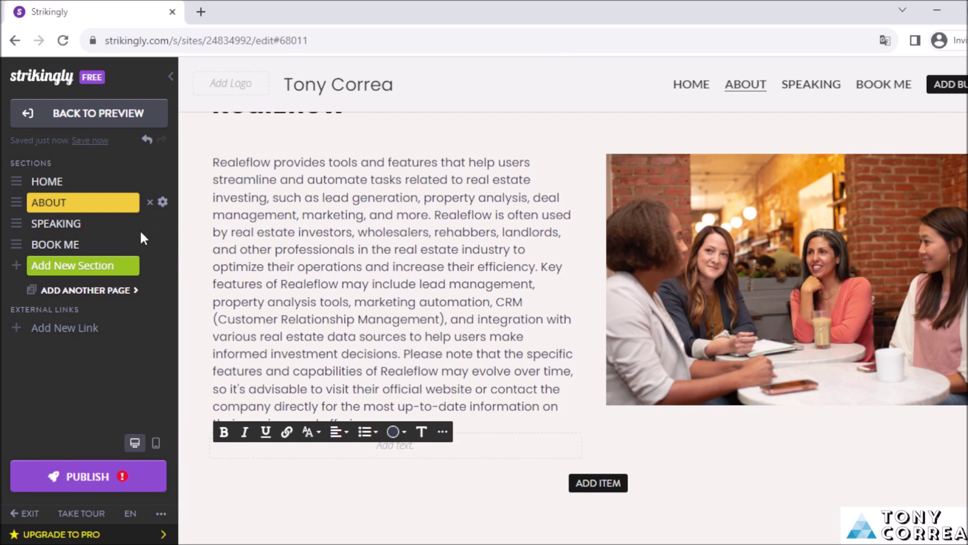
{"action": "key", "text": "Return"}
{"action": "left_click", "coordinate": [435, 216]}
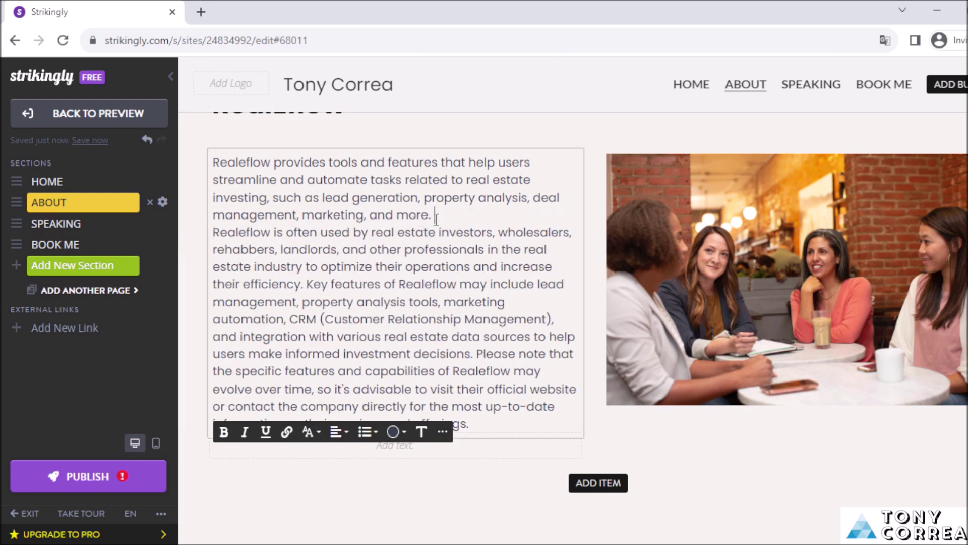
{"action": "key", "text": "Return"}
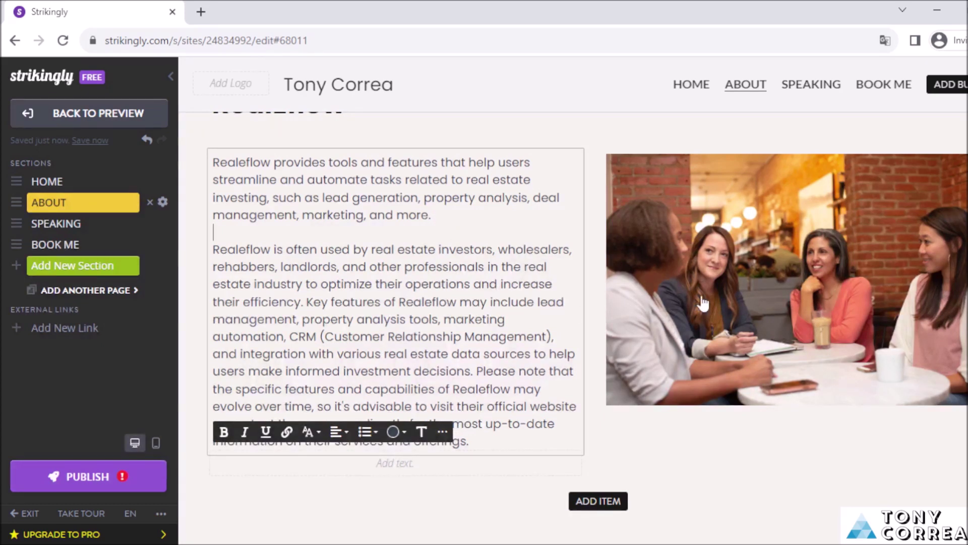
{"action": "scroll", "coordinate": [382, 296], "scroll_direction": "down", "scroll_amount": 2}
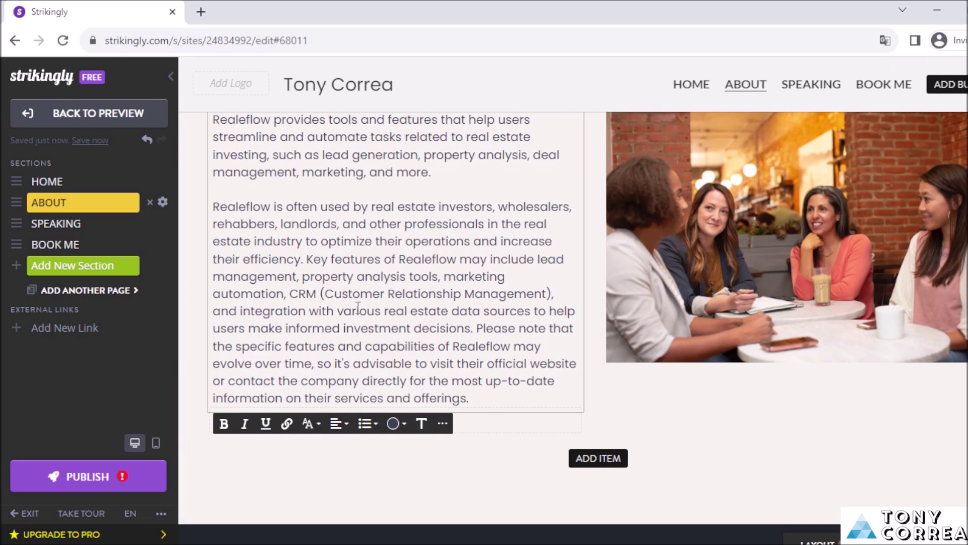
{"action": "left_click", "coordinate": [477, 328]}
{"action": "key", "text": "Return"}
{"action": "key", "text": "Return"}
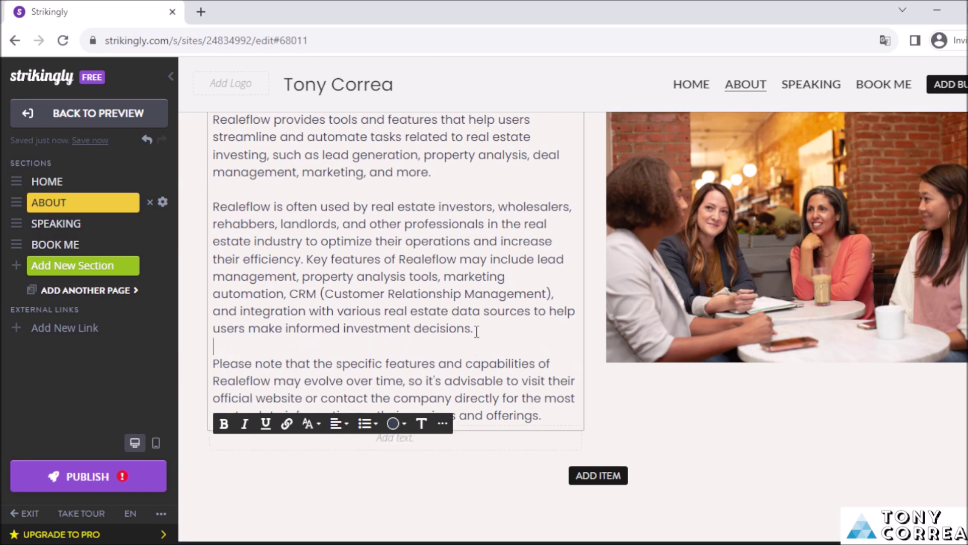
- Review the About section's heading, paragraph layout and accompanying picture
{"action": "scroll", "coordinate": [573, 327], "scroll_direction": "up", "scroll_amount": 3}
{"action": "scroll", "coordinate": [573, 327], "scroll_direction": "down", "scroll_amount": 3}
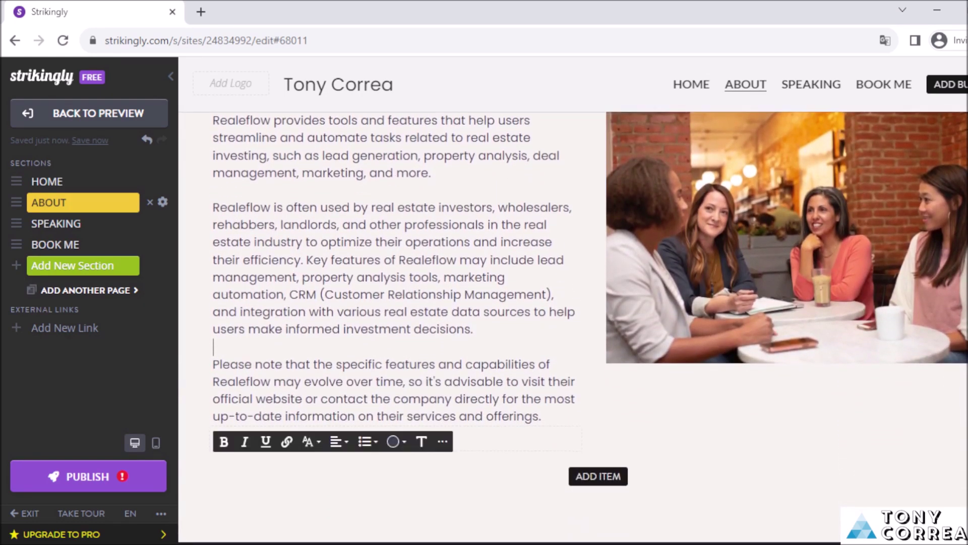
{"action": "scroll", "coordinate": [573, 328], "scroll_direction": "down", "scroll_amount": 1}
{"action": "scroll", "coordinate": [572, 327], "scroll_direction": "up", "scroll_amount": 1}
{"action": "scroll", "coordinate": [572, 328], "scroll_direction": "up", "scroll_amount": 8}
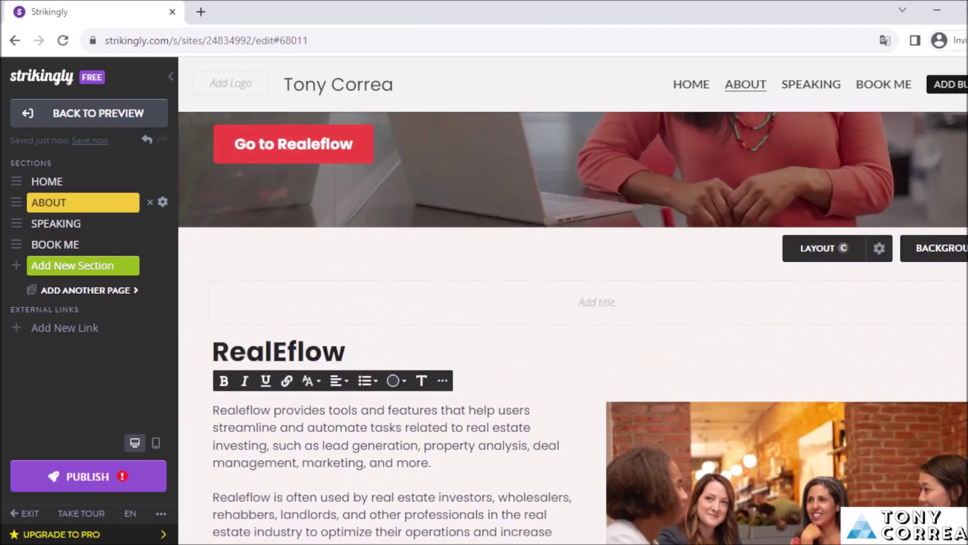
{"action": "scroll", "coordinate": [572, 328], "scroll_direction": "down", "scroll_amount": 5}
{"action": "scroll", "coordinate": [572, 328], "scroll_direction": "down", "scroll_amount": 1}
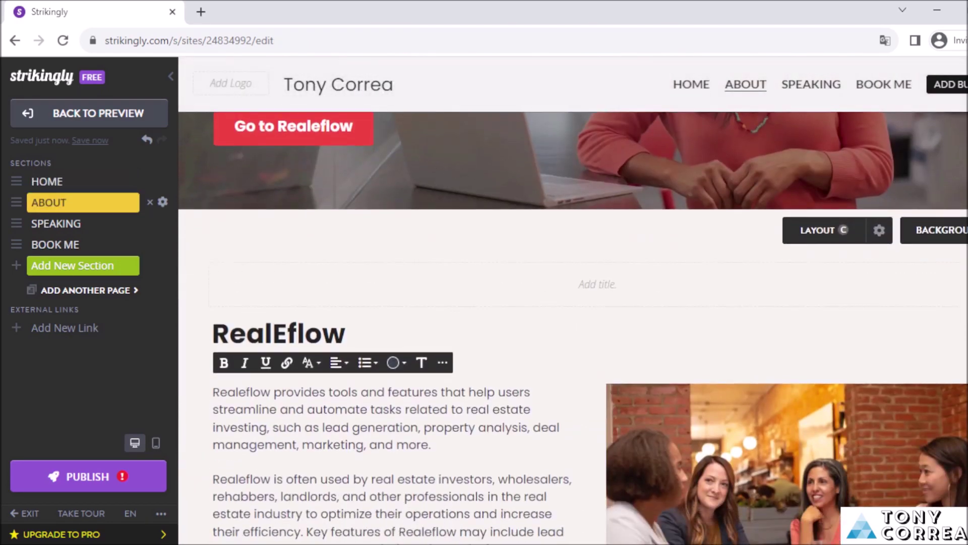
{"action": "scroll", "coordinate": [573, 328], "scroll_direction": "down", "scroll_amount": 4}
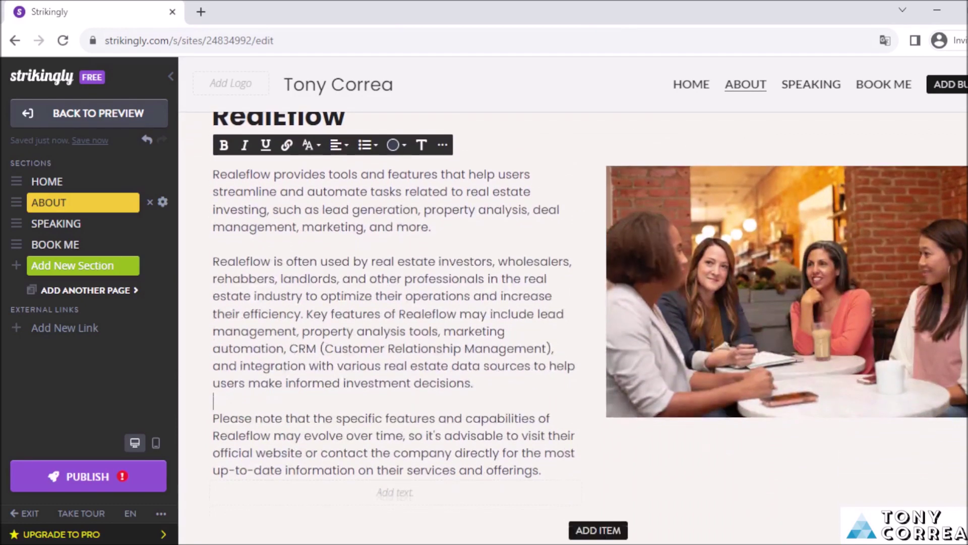
- Replace the About section's picture of women at a table with the Realeflow logo image uploaded from the computer
{"action": "scroll", "coordinate": [588, 307], "scroll_direction": "down", "scroll_amount": 1}
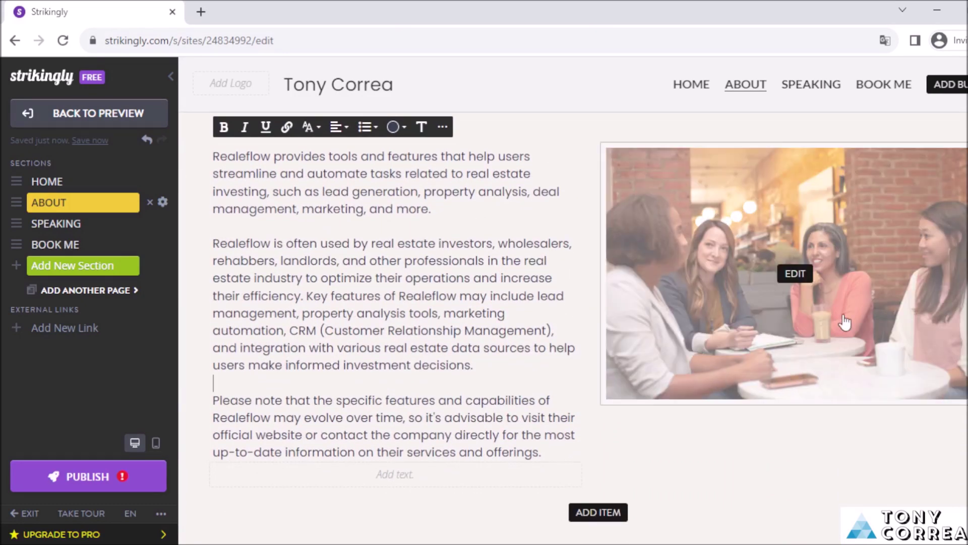
{"action": "left_click", "coordinate": [796, 274]}
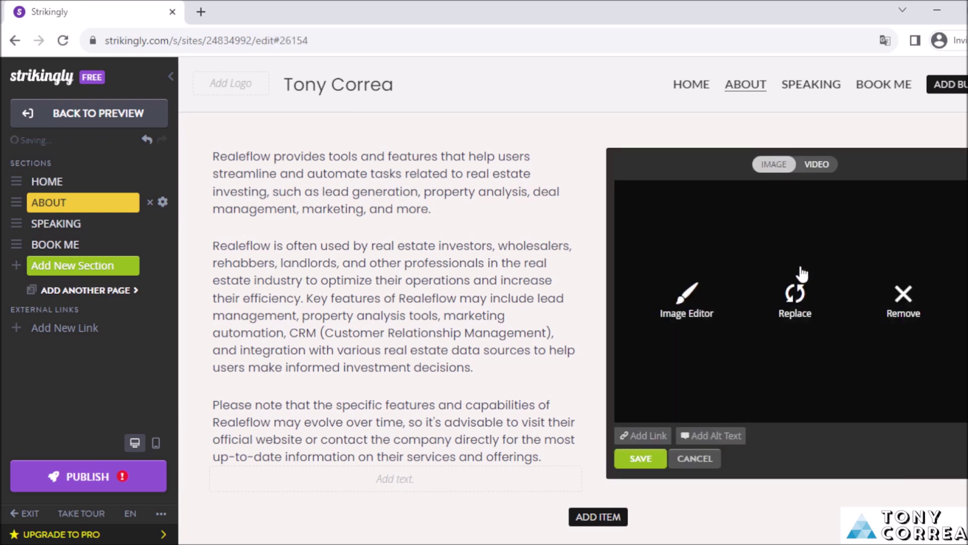
{"action": "left_click", "coordinate": [797, 296]}
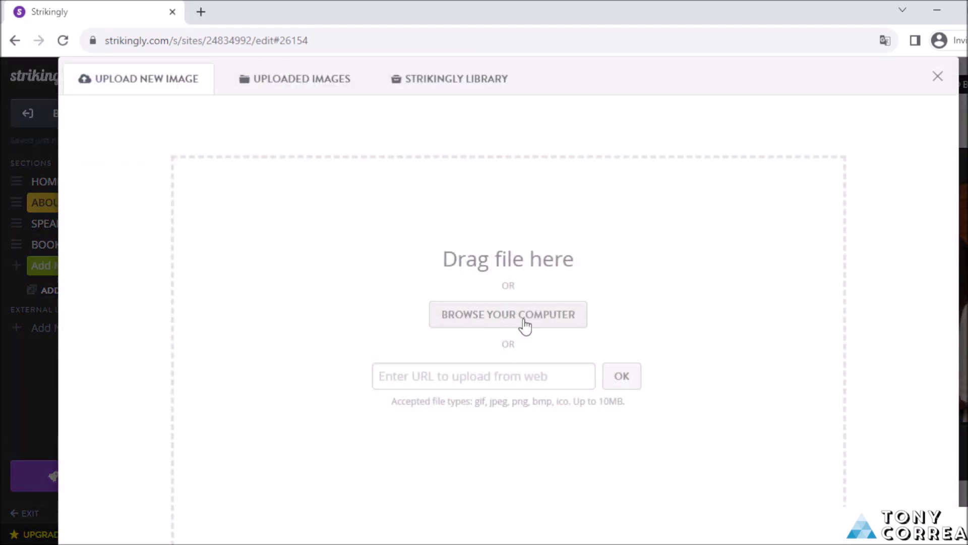
{"action": "left_click", "coordinate": [525, 325]}
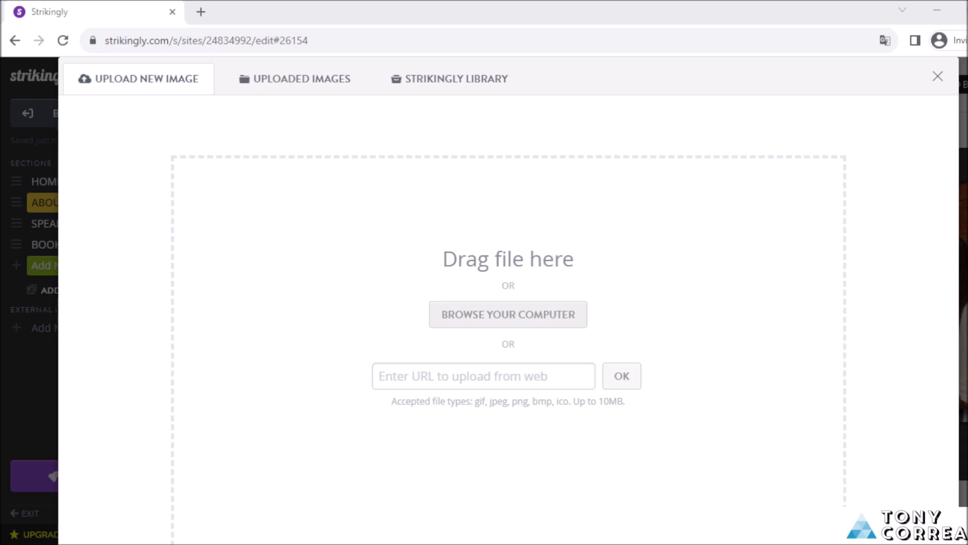
{"action": "key", "text": "Return"}
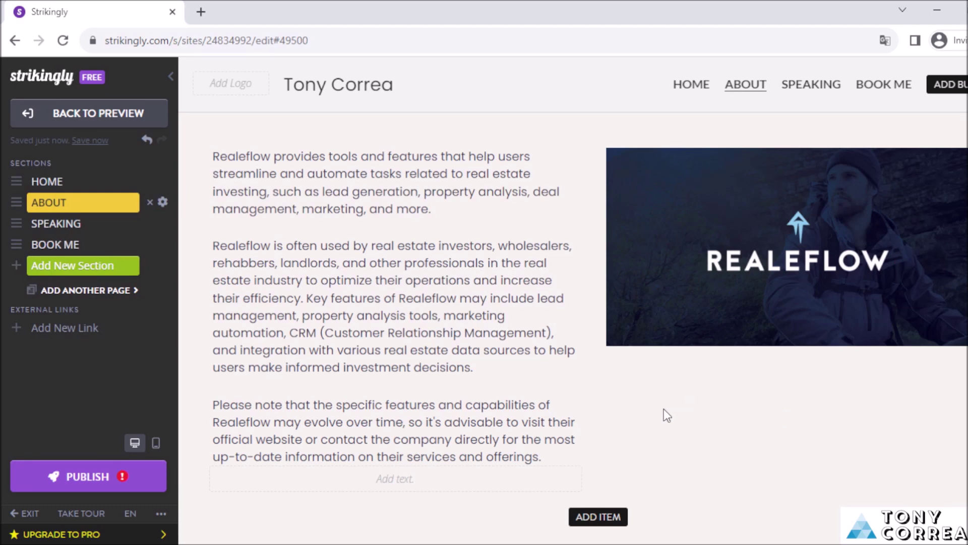
{"action": "scroll", "coordinate": [572, 328], "scroll_direction": "down", "scroll_amount": 3}
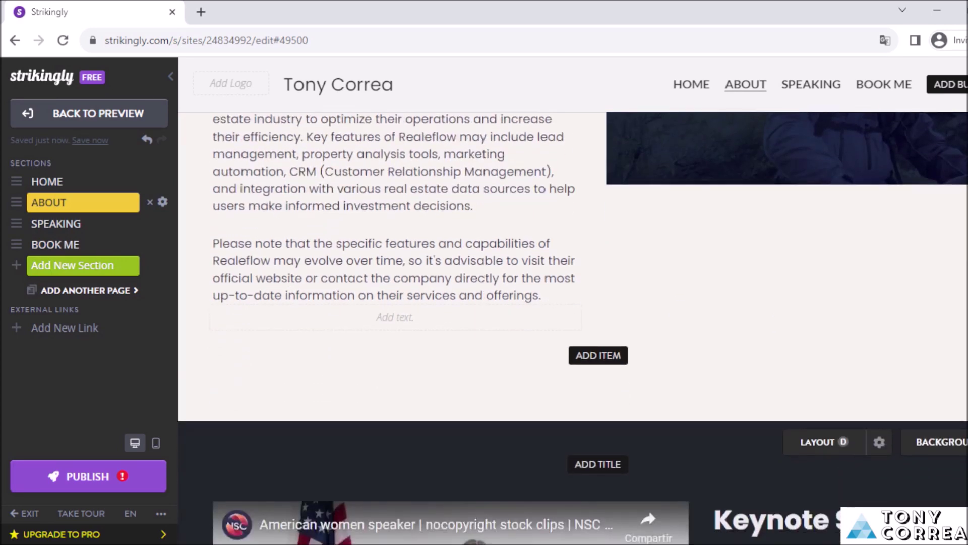
{"action": "scroll", "coordinate": [572, 328], "scroll_direction": "up", "scroll_amount": 10}
{"action": "scroll", "coordinate": [573, 328], "scroll_direction": "down", "scroll_amount": 8}
{"action": "scroll", "coordinate": [573, 328], "scroll_direction": "down", "scroll_amount": 8}
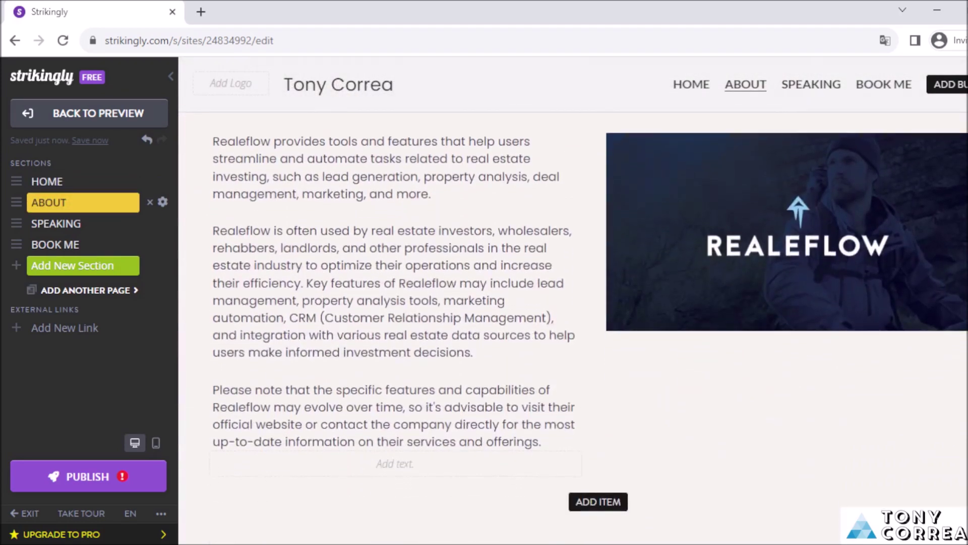
{"action": "scroll", "coordinate": [572, 328], "scroll_direction": "down", "scroll_amount": 4}
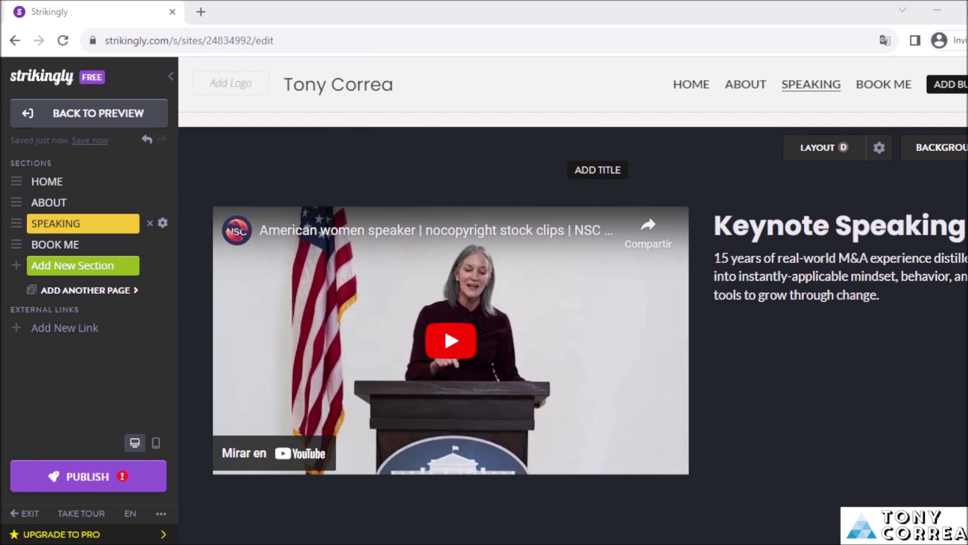
{"action": "mouse_move", "coordinate": [679, 404]}
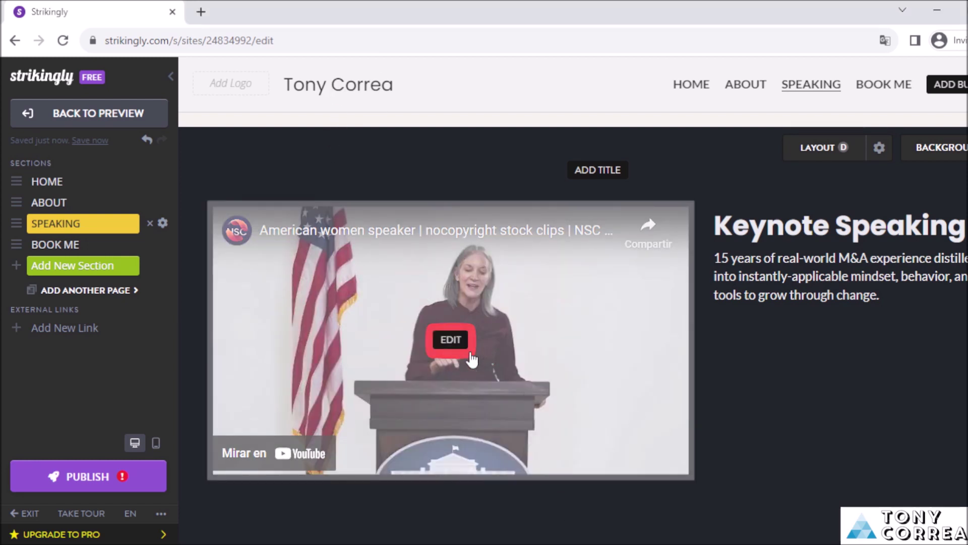
{"action": "left_click", "coordinate": [450, 342]}
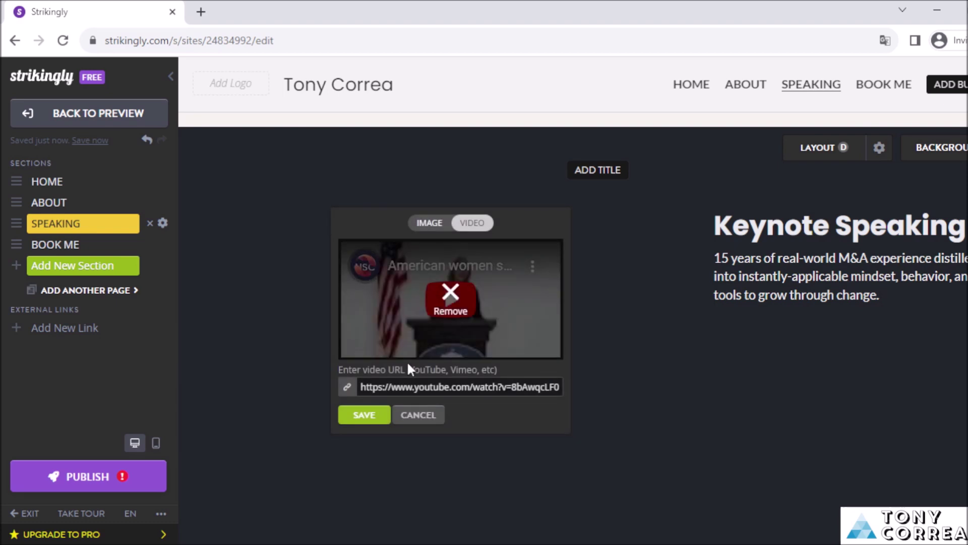
{"action": "triple_click", "coordinate": [388, 387]}
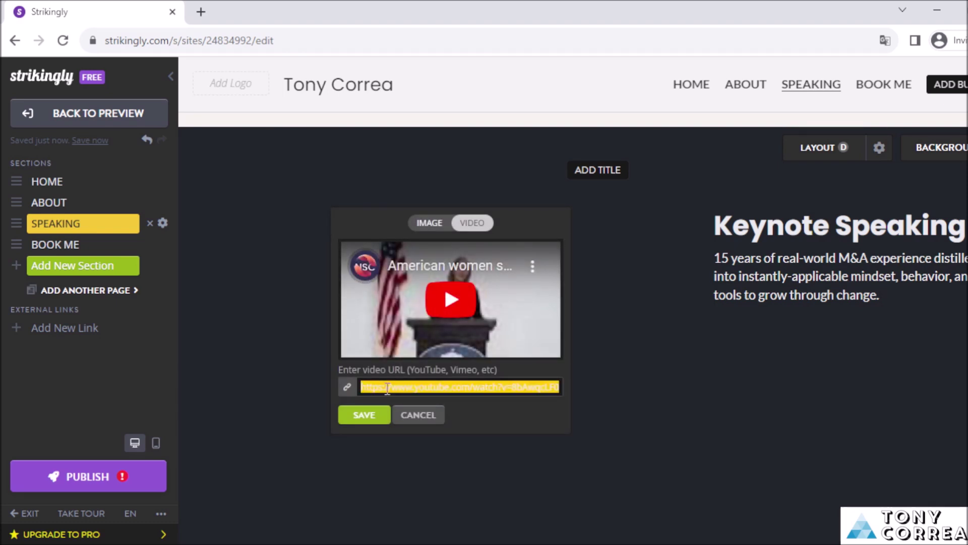
{"action": "key", "text": "BackSpace"}
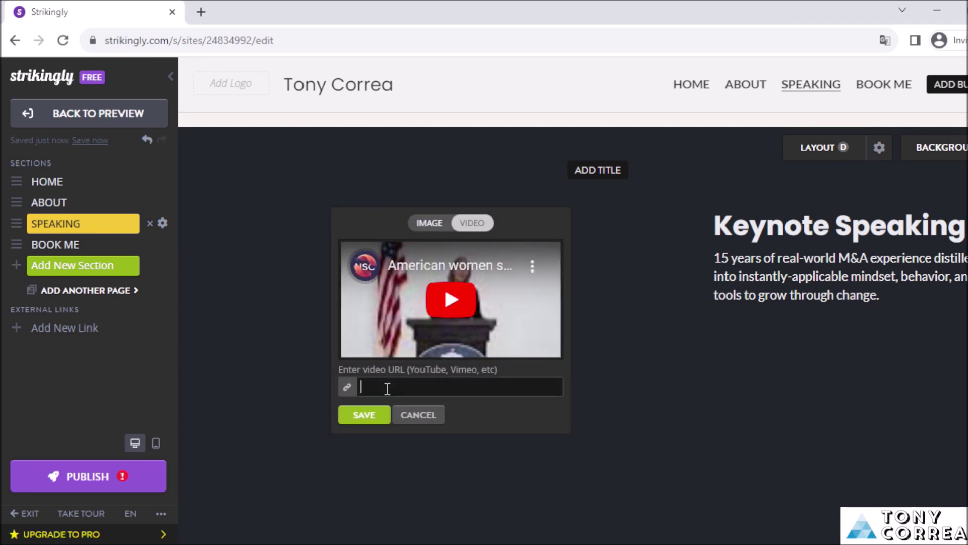
{"action": "key", "text": "ctrl+v"}
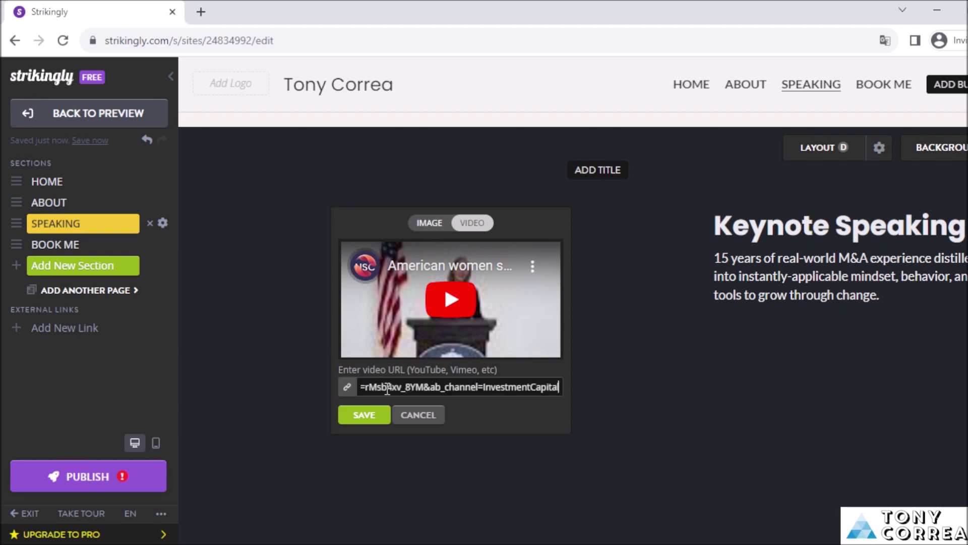
{"action": "left_click", "coordinate": [366, 421]}
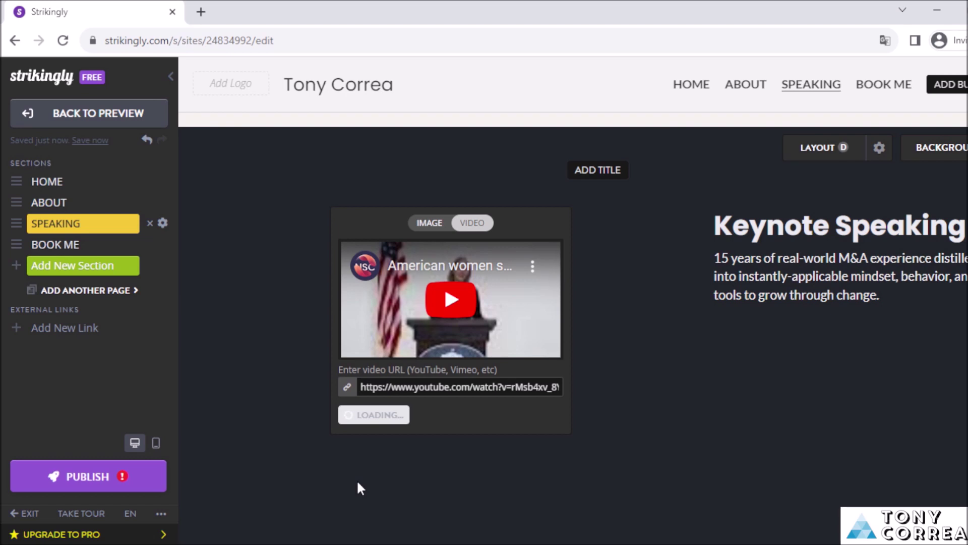
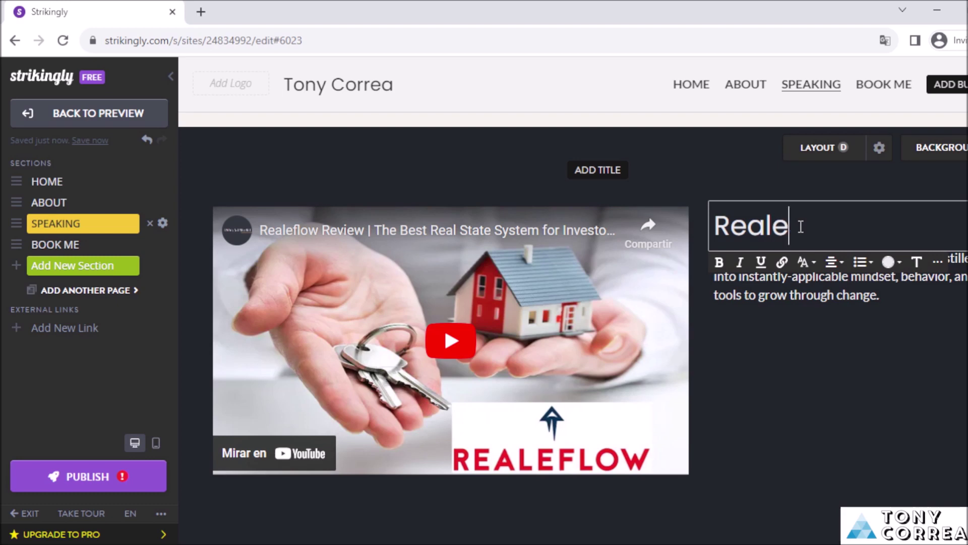
- Replace the heading beside the Realeflow video in the Speaking section with "RealEflow"
{"action": "key", "text": "BackSpace"}
{"action": "type", "text": "Eflow"}
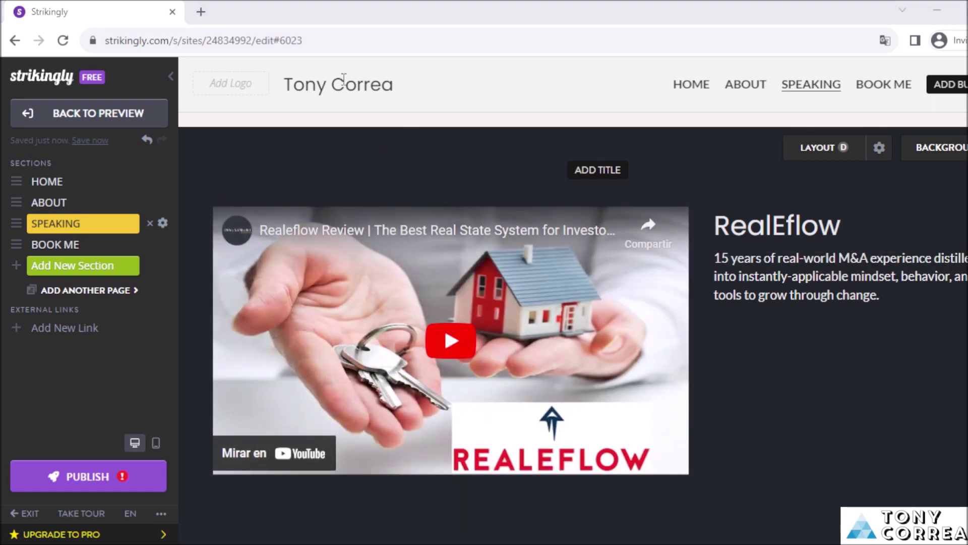
- Replace the description beside the Speaking video with "Realeflow is best for Real Estate Agents who want to generate more leads and sales!"
{"action": "left_click", "coordinate": [861, 326]}
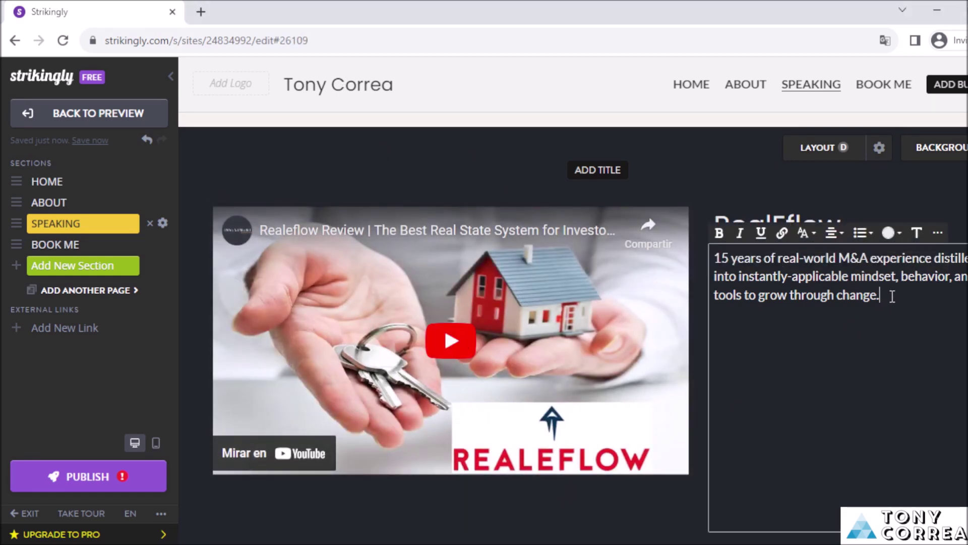
{"action": "left_click_drag", "start_coordinate": [890, 296], "coordinate": [715, 259]}
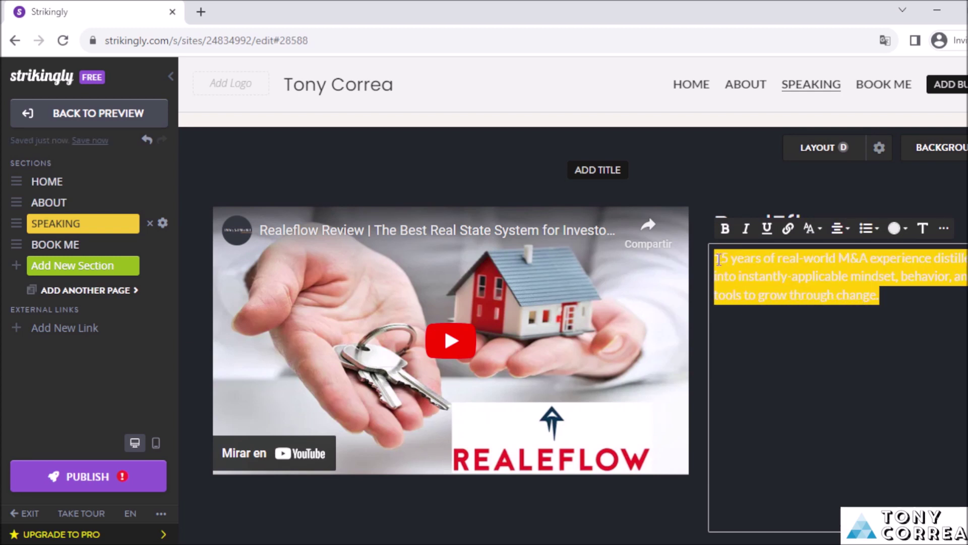
{"action": "key", "text": "BackSpace"}
{"action": "type", "text": "Real"}
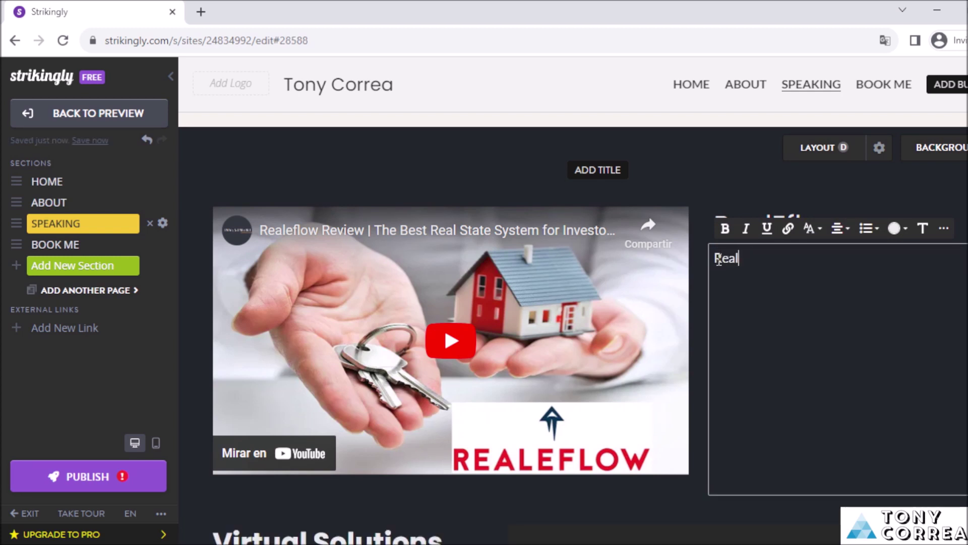
{"action": "type", "text": "eflow is bes"}
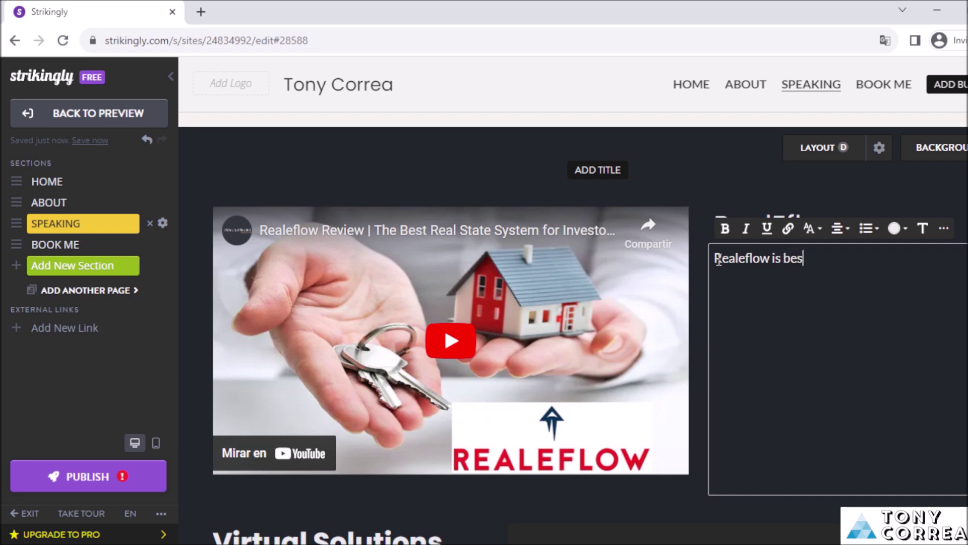
{"action": "type", "text": "t for Real Estate Agets"}
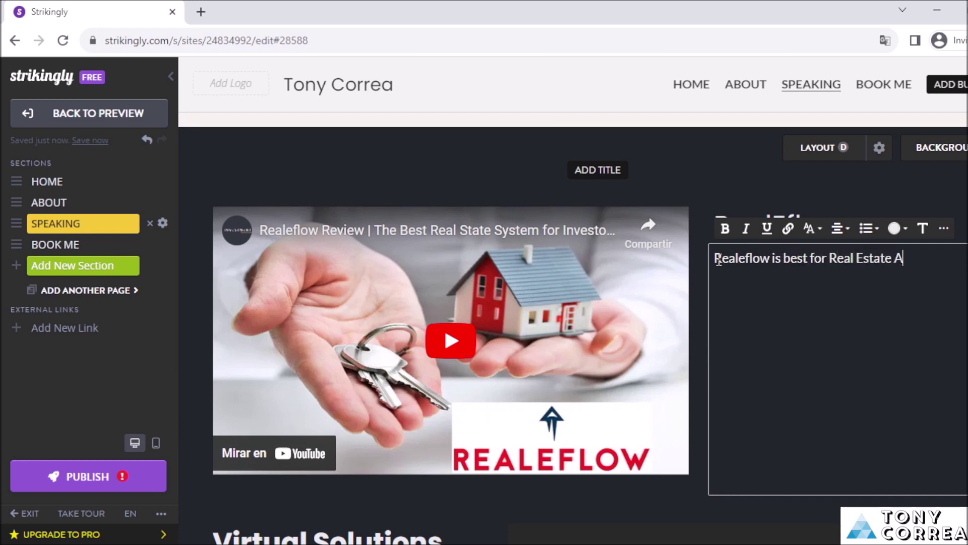
{"action": "key", "text": "BackSpace"}
{"action": "key", "text": "BackSpace"}
{"action": "type", "text": "nts who want to g"}
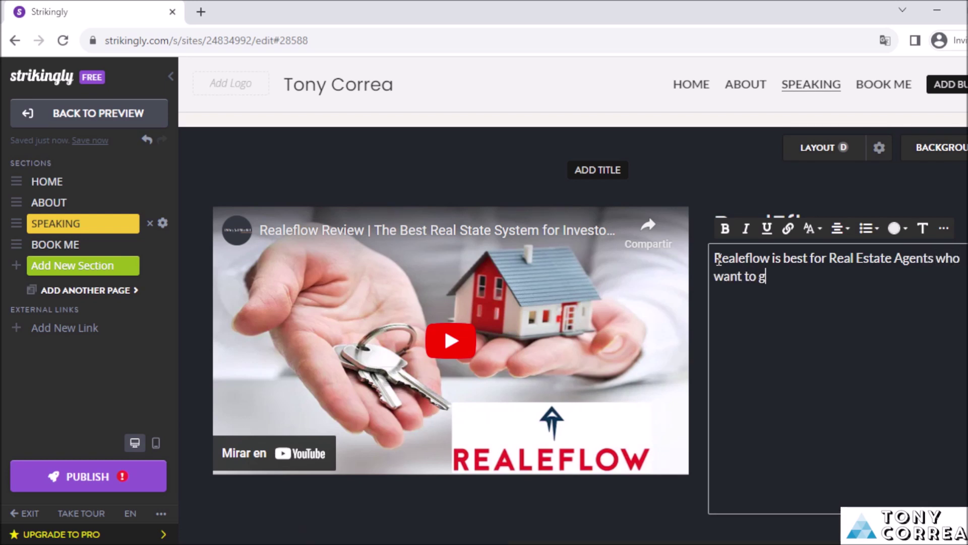
{"action": "type", "text": "enerate  mor"}
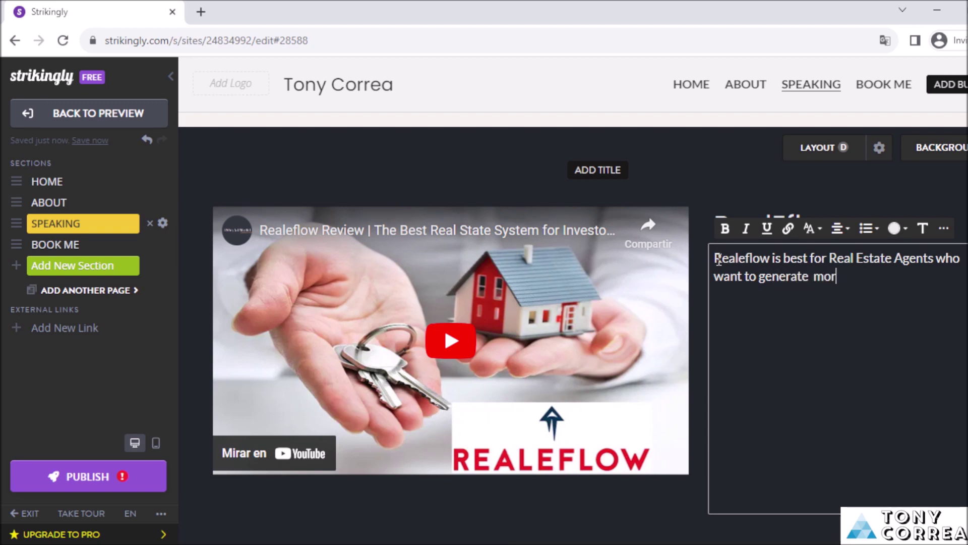
{"action": "type", "text": "e leads and sales!"}
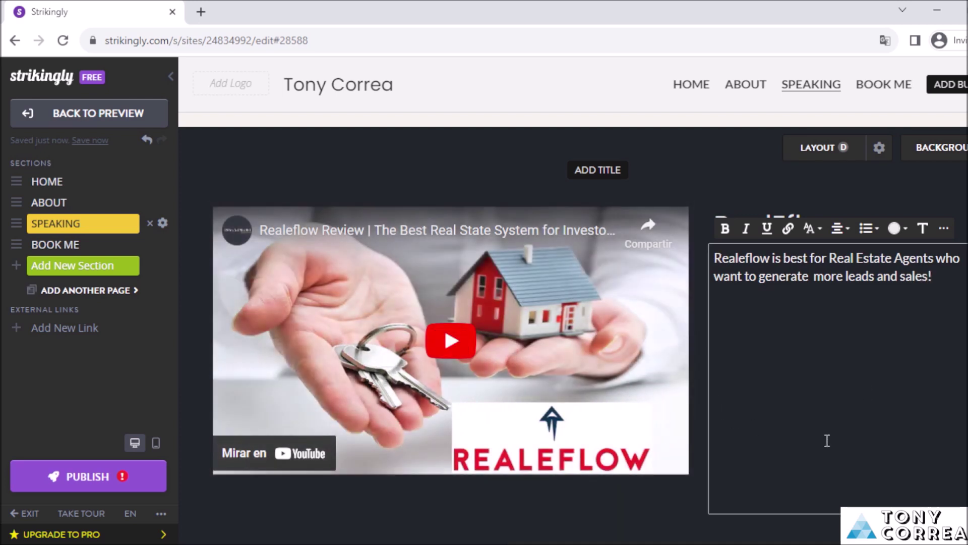
- Make the whole description beside the Speaking video bold
{"action": "left_click_drag", "start_coordinate": [939, 284], "coordinate": [714, 258]}
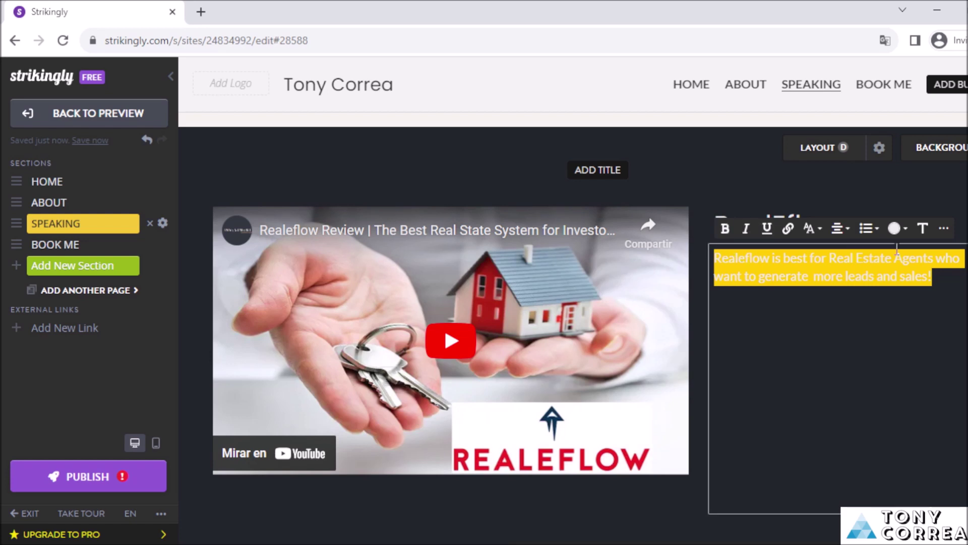
{"action": "left_click", "coordinate": [924, 229]}
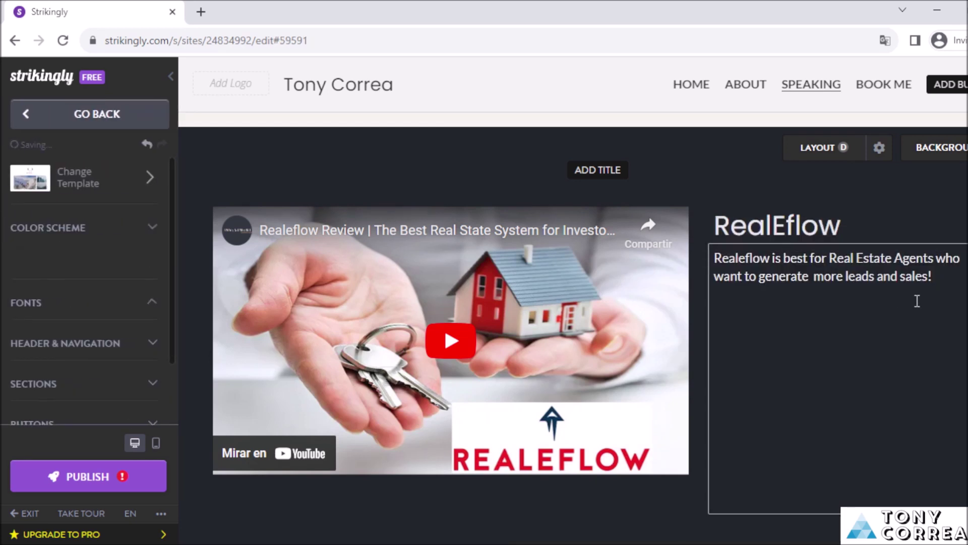
{"action": "left_click", "coordinate": [940, 276]}
{"action": "left_click_drag", "start_coordinate": [947, 277], "coordinate": [715, 258]}
{"action": "left_click", "coordinate": [726, 230]}
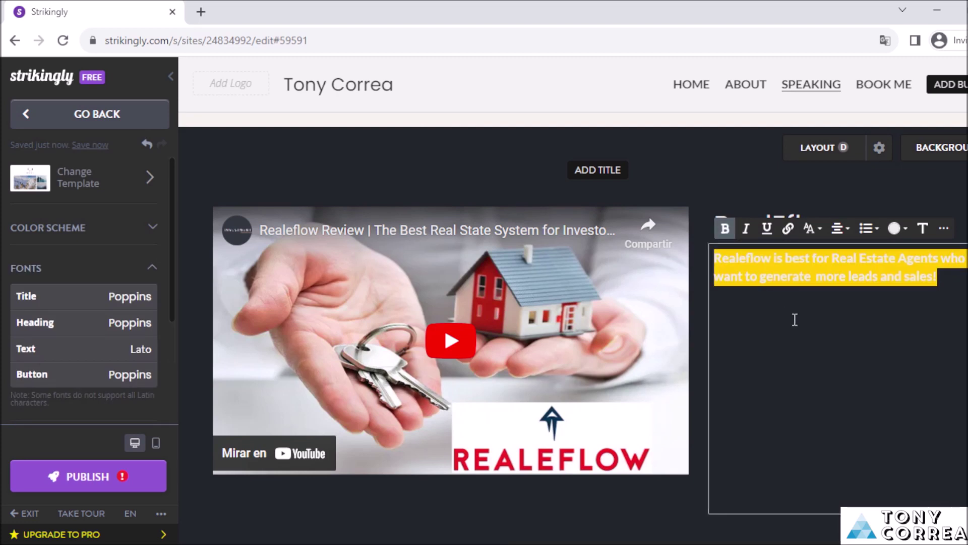
{"action": "left_click", "coordinate": [811, 337]}
{"action": "left_click", "coordinate": [705, 167]}
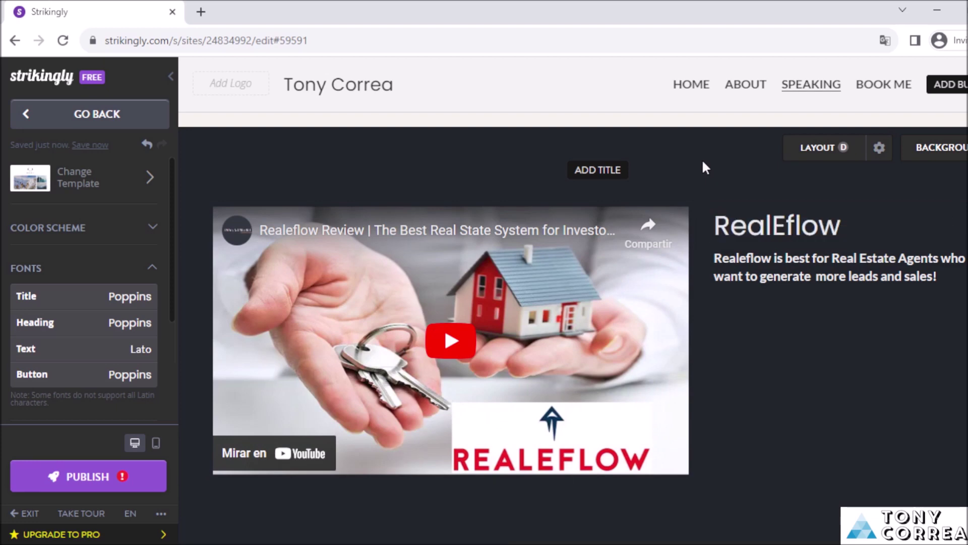
- Delete the Virtual Solutions item with its unavailable video from the Speaking section
{"action": "scroll", "coordinate": [573, 303], "scroll_direction": "down", "scroll_amount": 6}
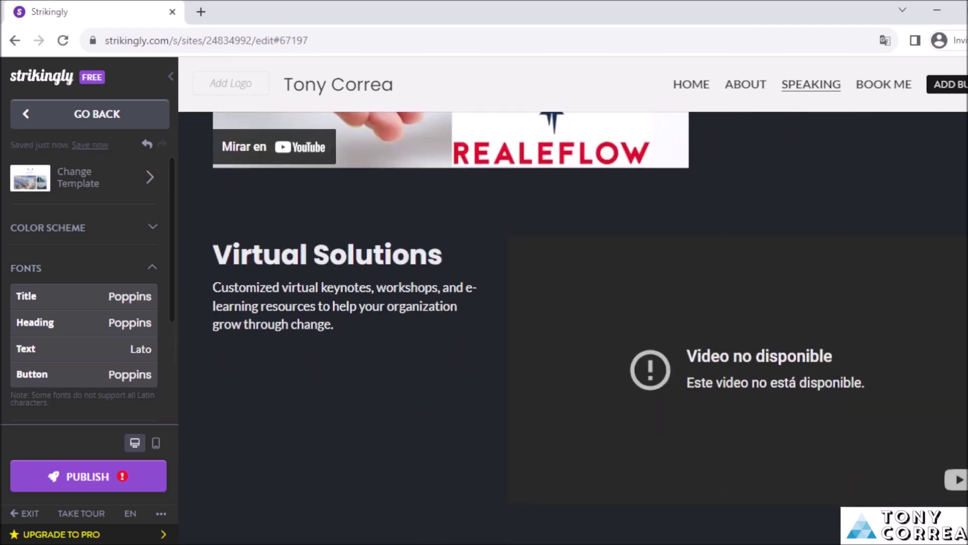
{"action": "scroll", "coordinate": [573, 302], "scroll_direction": "down", "scroll_amount": 7}
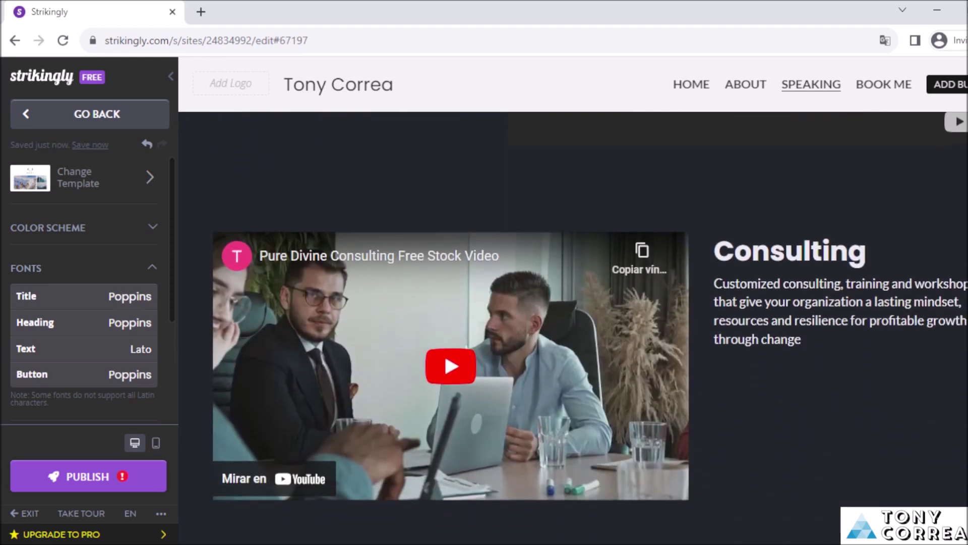
{"action": "scroll", "coordinate": [573, 302], "scroll_direction": "up", "scroll_amount": 6}
{"action": "scroll", "coordinate": [573, 303], "scroll_direction": "down", "scroll_amount": 1}
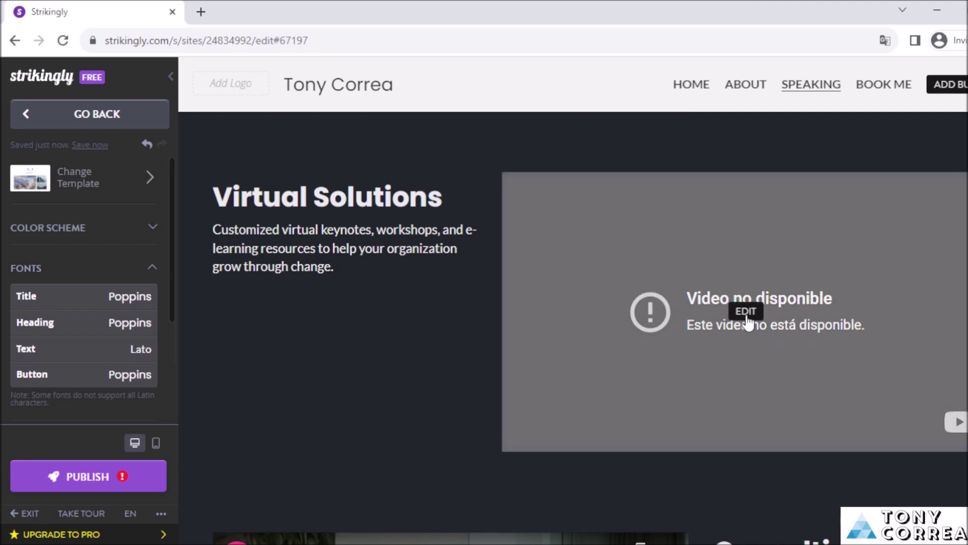
{"action": "left_click", "coordinate": [747, 316]}
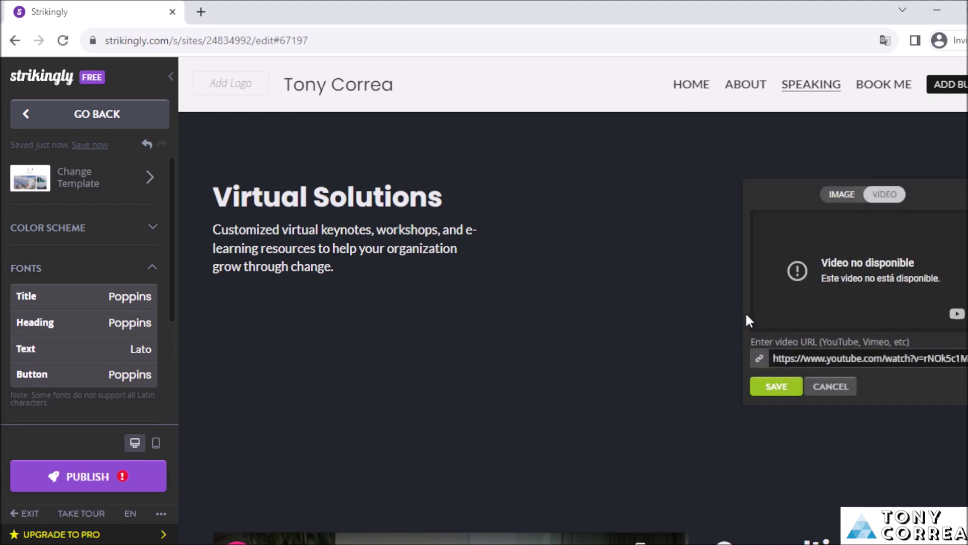
{"action": "left_click", "coordinate": [825, 389]}
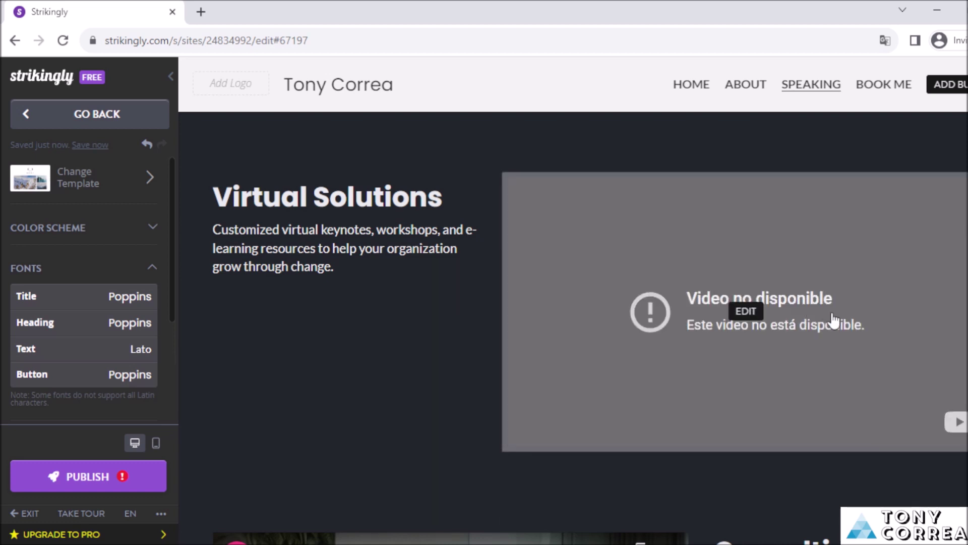
{"action": "left_click", "coordinate": [961, 192]}
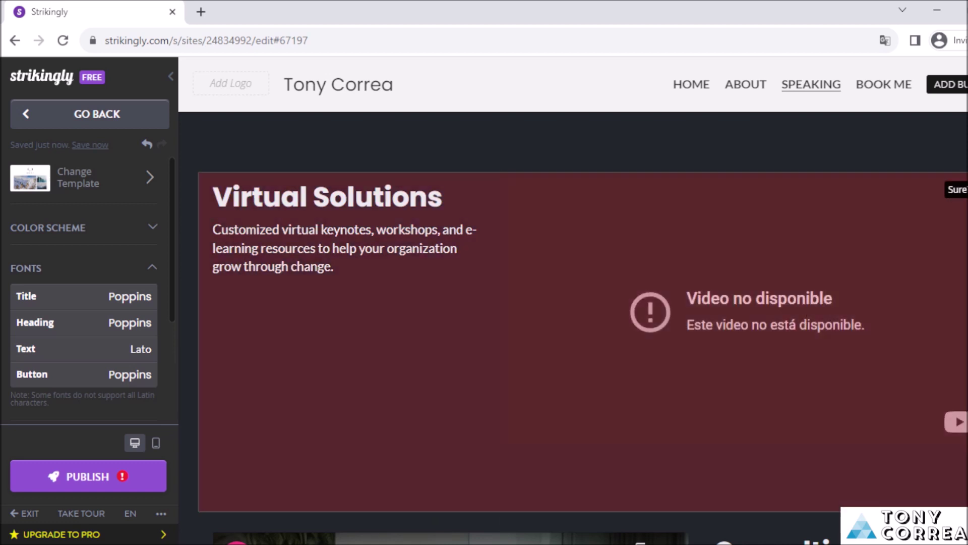
{"action": "left_click", "coordinate": [957, 189]}
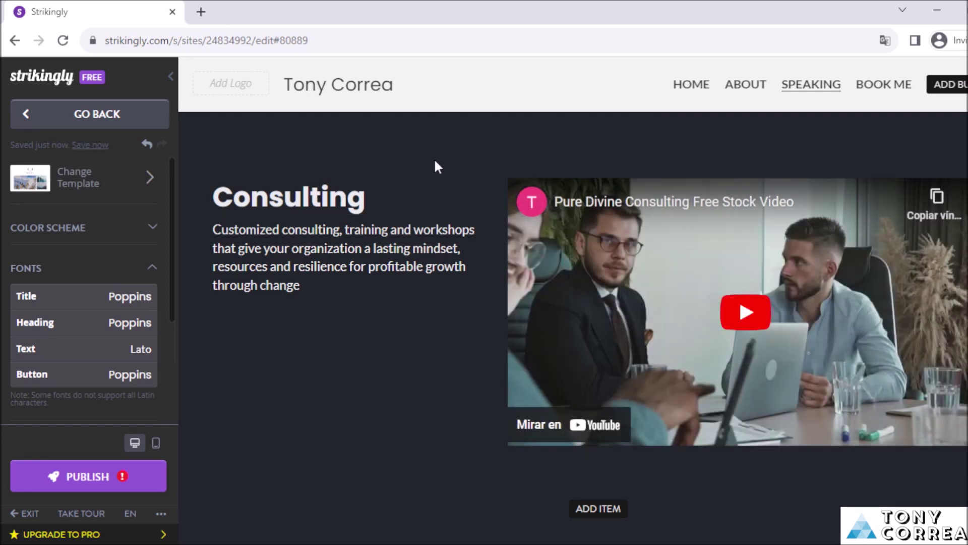
- Review the edited page's Book Me, Home and About sections
{"action": "scroll", "coordinate": [573, 328], "scroll_direction": "down", "scroll_amount": 12}
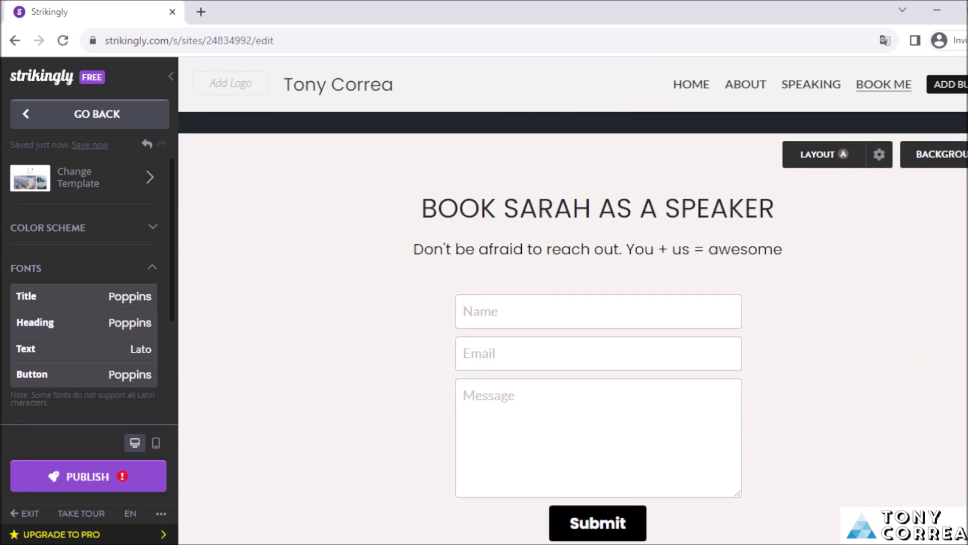
{"action": "scroll", "coordinate": [573, 328], "scroll_direction": "up", "scroll_amount": 15}
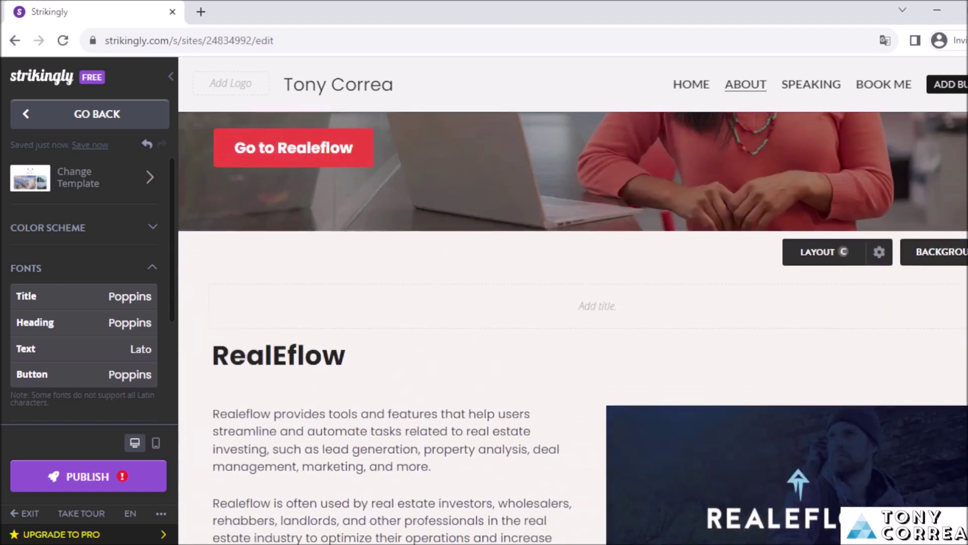
{"action": "scroll", "coordinate": [573, 328], "scroll_direction": "down", "scroll_amount": 5}
{"action": "scroll", "coordinate": [573, 328], "scroll_direction": "up", "scroll_amount": 8}
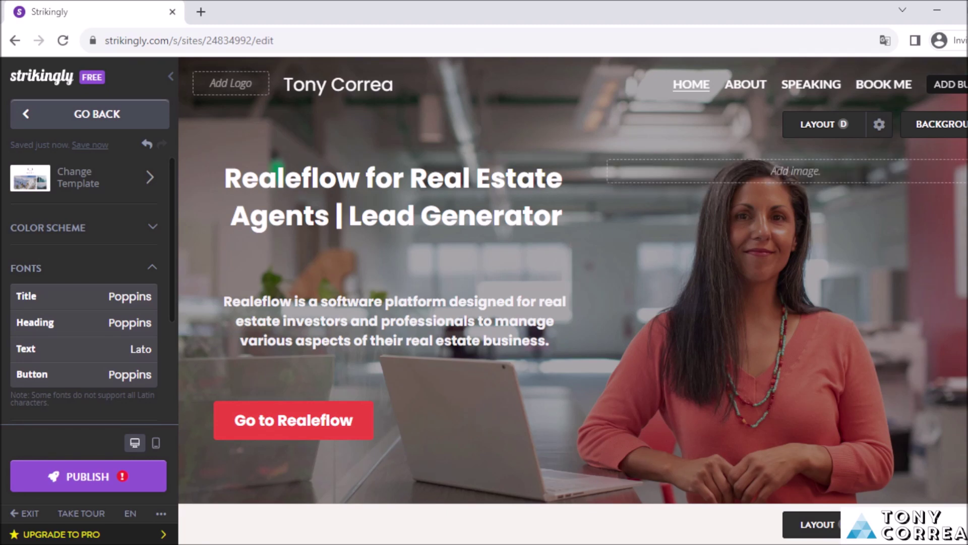
{"action": "scroll", "coordinate": [560, 238], "scroll_direction": "down", "scroll_amount": 7}
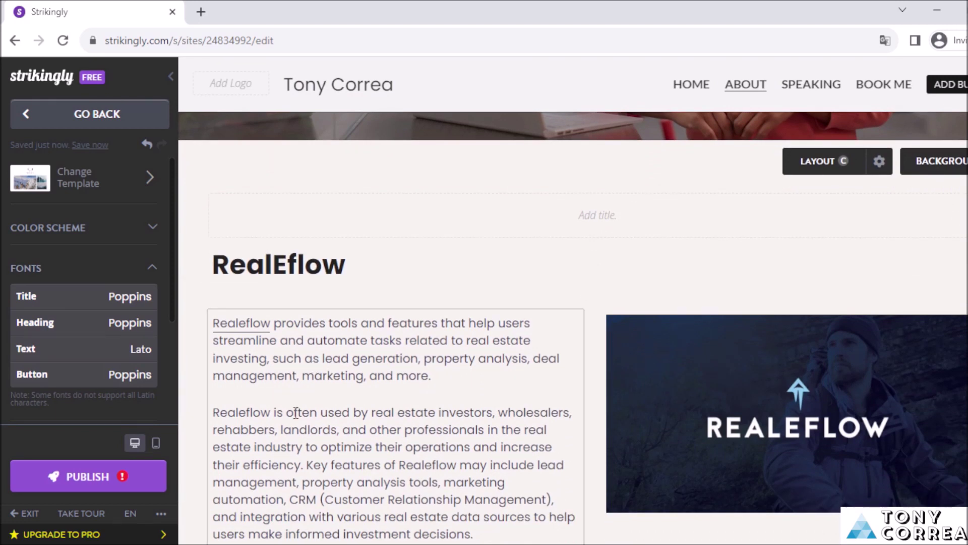
- Publish the page as a free site with the Strikingly URL realeflow.mystrikingly.com
{"action": "left_click", "coordinate": [91, 480]}
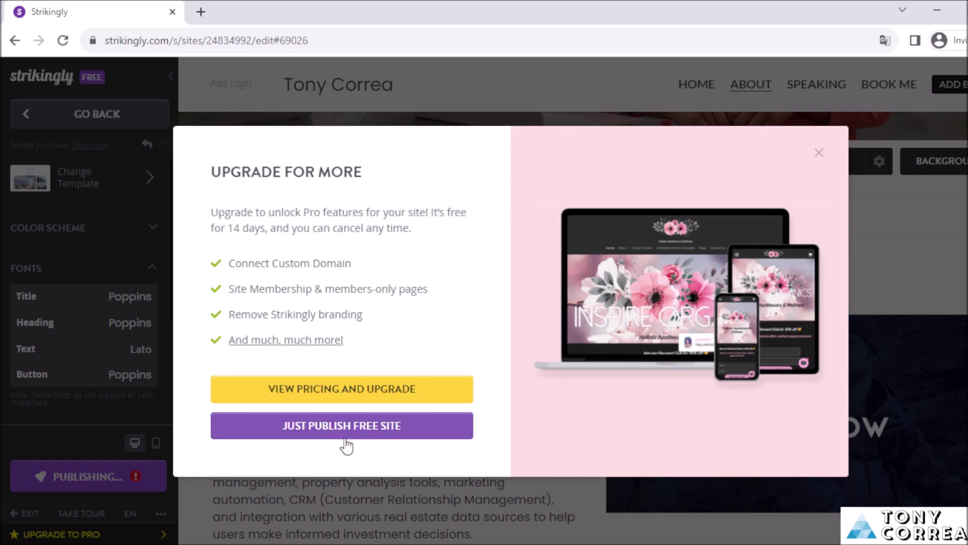
{"action": "left_click", "coordinate": [361, 435]}
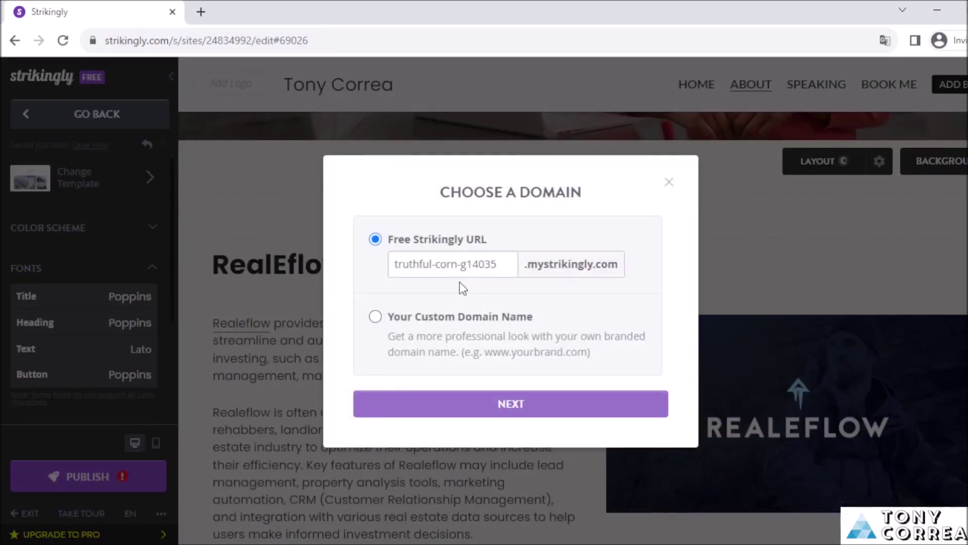
{"action": "left_click", "coordinate": [444, 263]}
{"action": "left_click", "coordinate": [506, 266]}
{"action": "left_click_drag", "start_coordinate": [506, 266], "coordinate": [390, 274]}
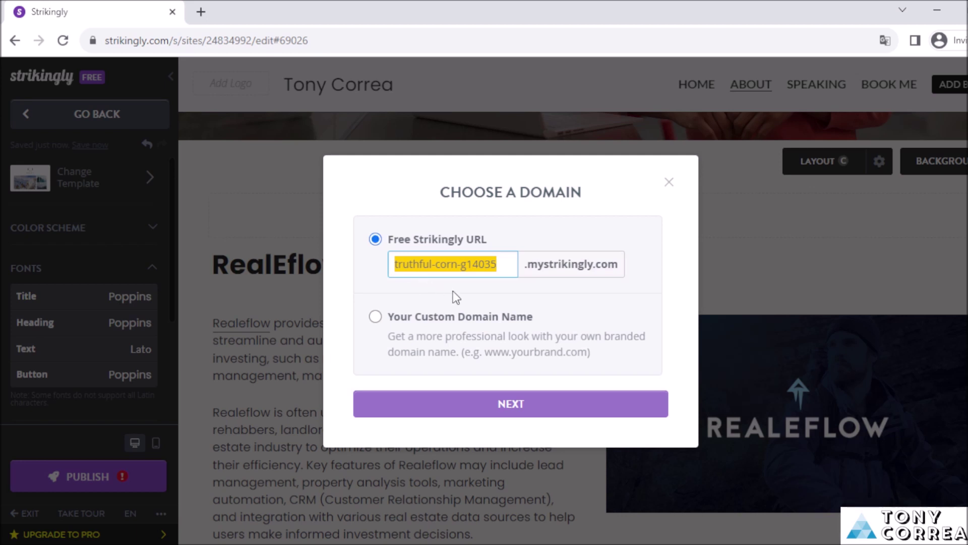
{"action": "type", "text": "r"}
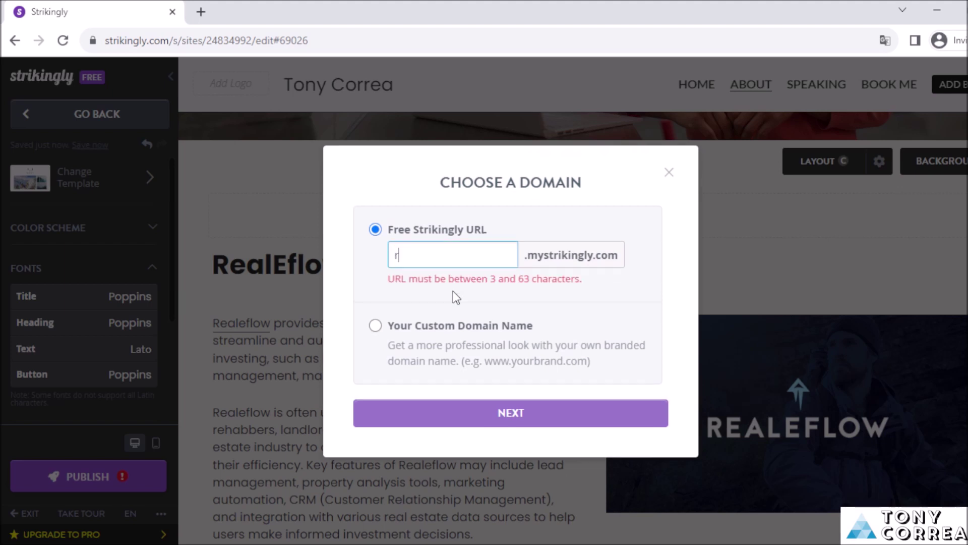
{"action": "type", "text": "ealeflow"}
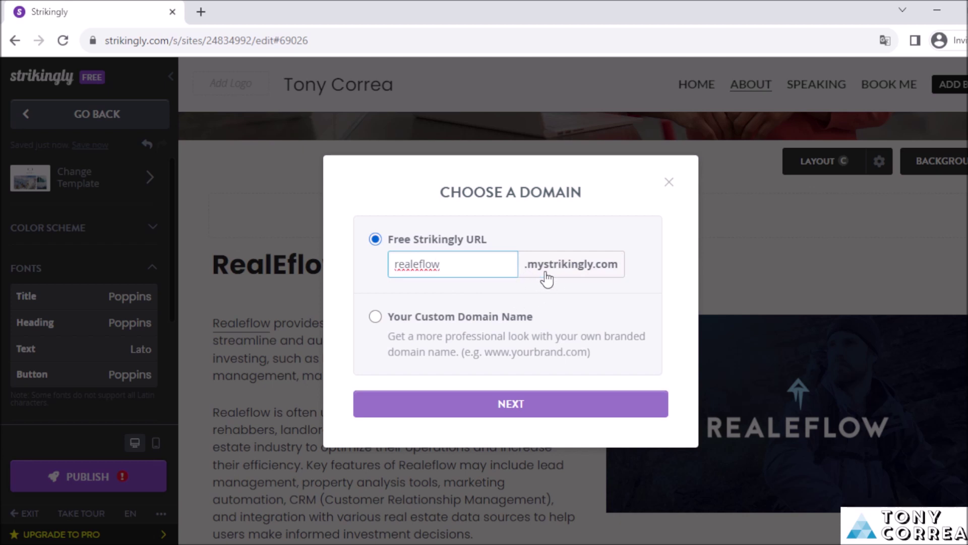
{"action": "left_click", "coordinate": [576, 299]}
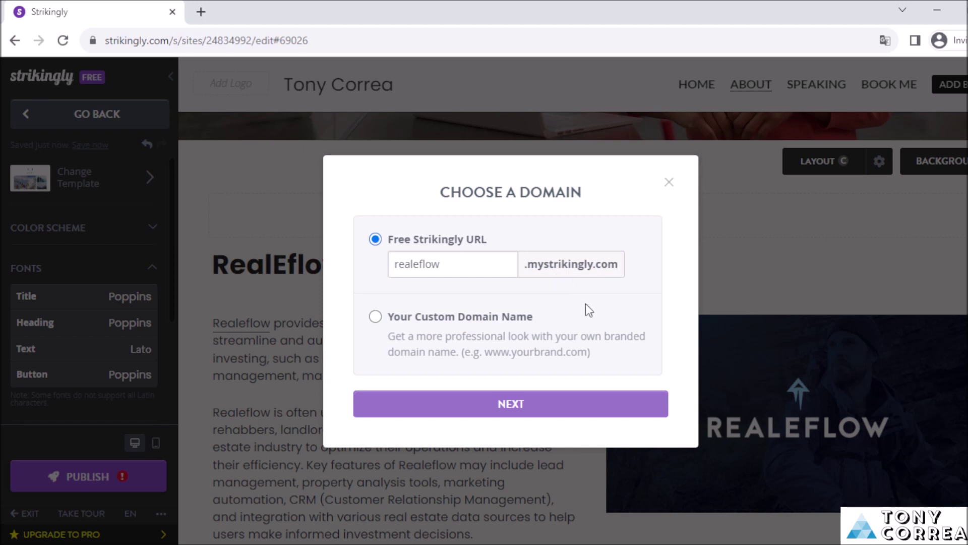
{"action": "left_click", "coordinate": [511, 415]}
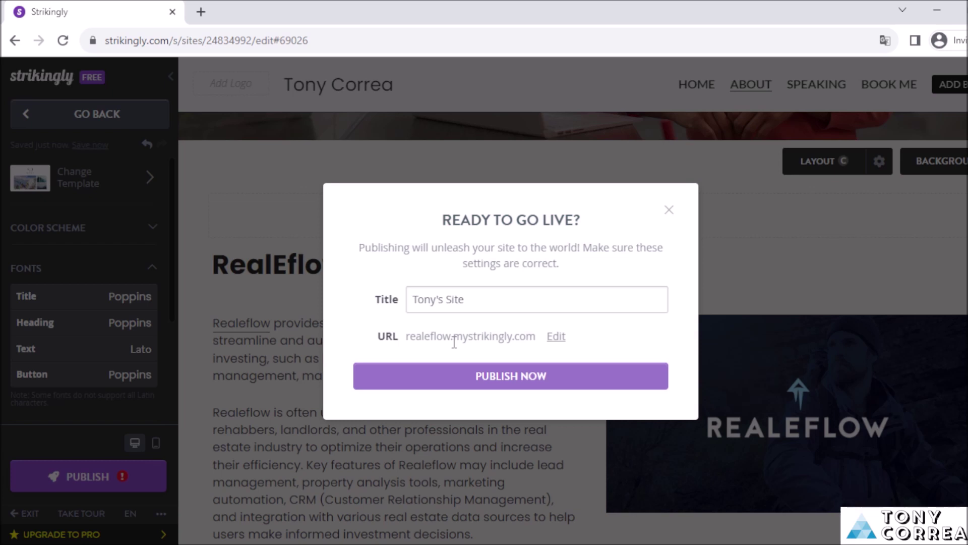
{"action": "left_click", "coordinate": [529, 387]}
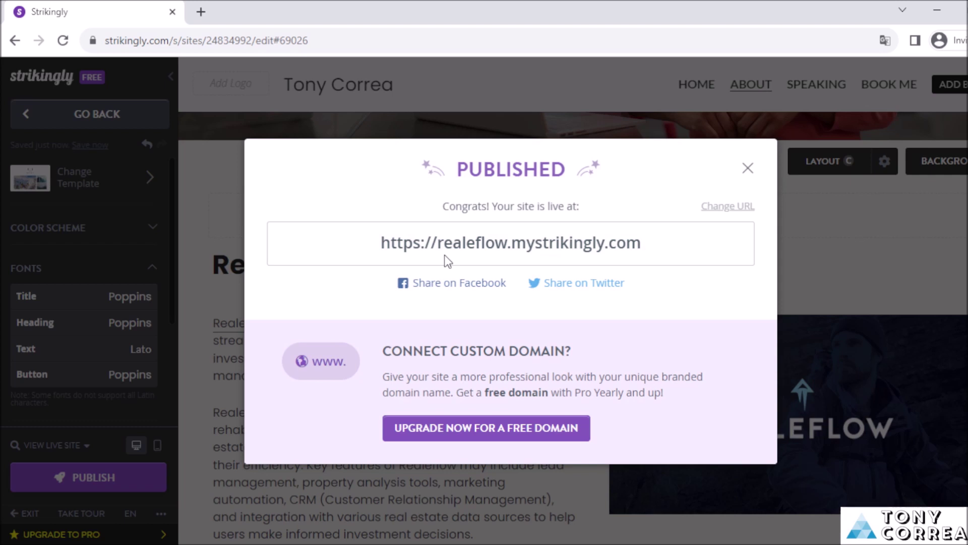
- Open the published site realeflow.mystrikingly.com and review its Home, About, Speaking and booking form sections down to the footer
{"action": "left_click", "coordinate": [501, 252]}
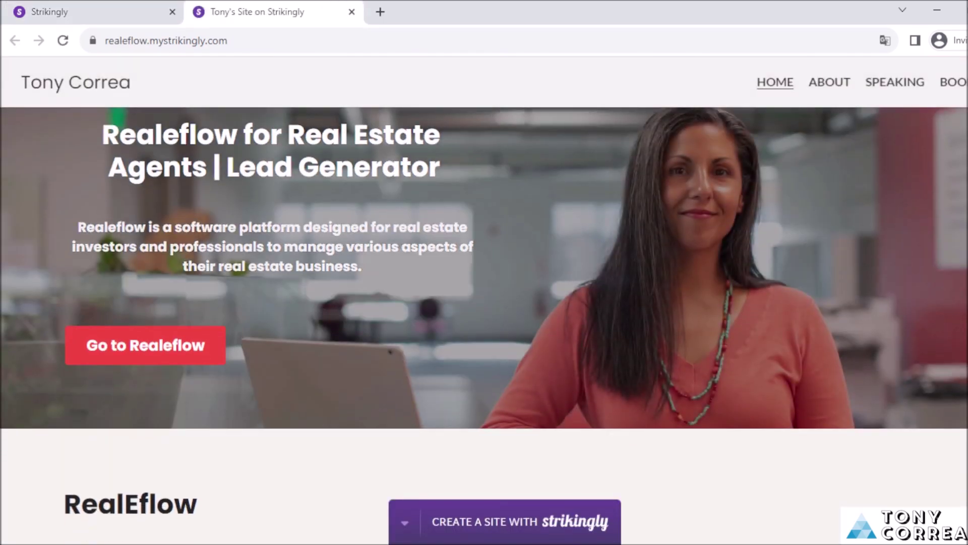
{"action": "scroll", "coordinate": [485, 301], "scroll_direction": "down", "scroll_amount": 6}
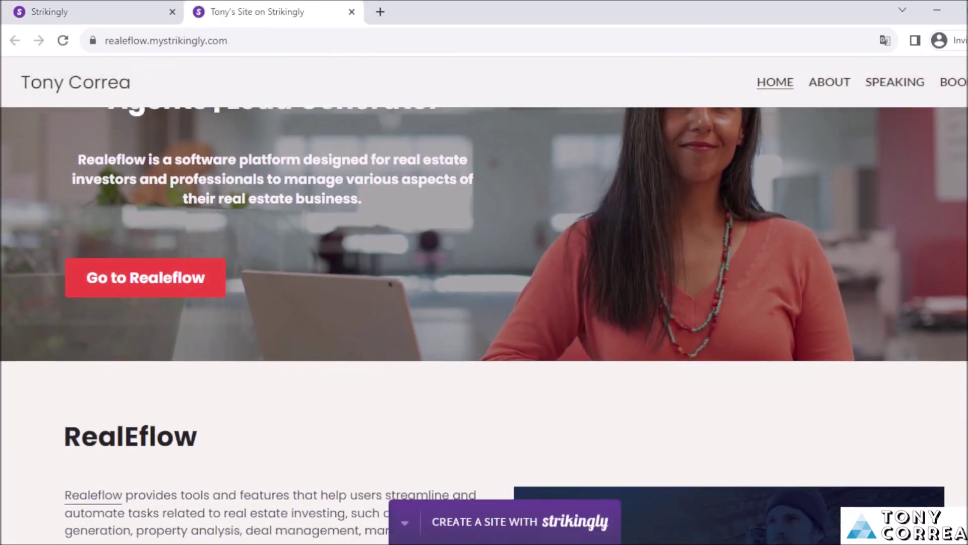
{"action": "scroll", "coordinate": [485, 302], "scroll_direction": "down", "scroll_amount": 5}
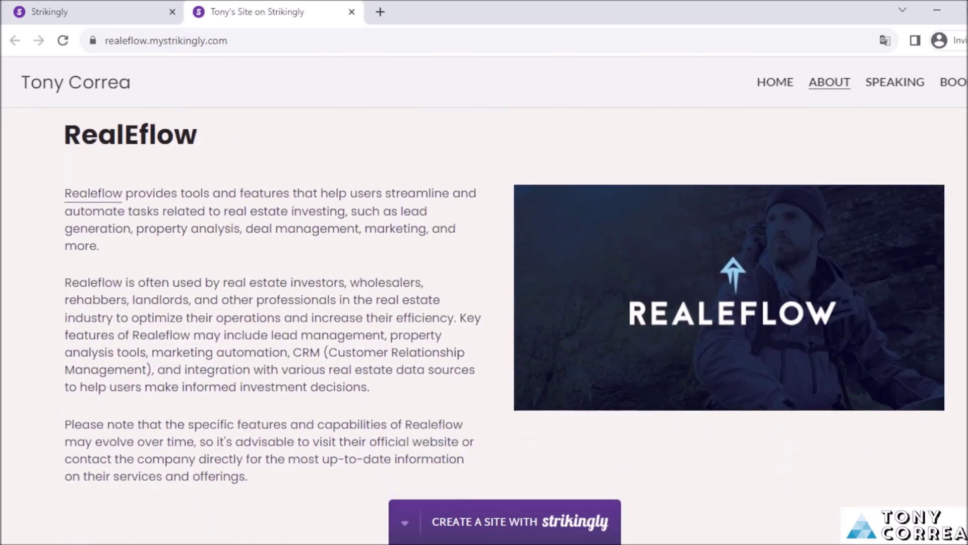
{"action": "scroll", "coordinate": [484, 323], "scroll_direction": "down", "scroll_amount": 8}
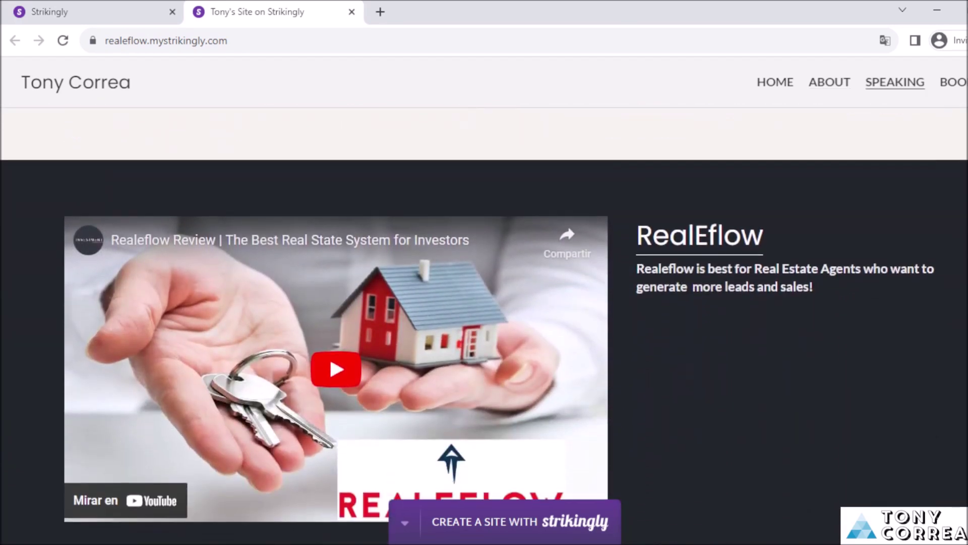
{"action": "scroll", "coordinate": [484, 323], "scroll_direction": "down", "scroll_amount": 3}
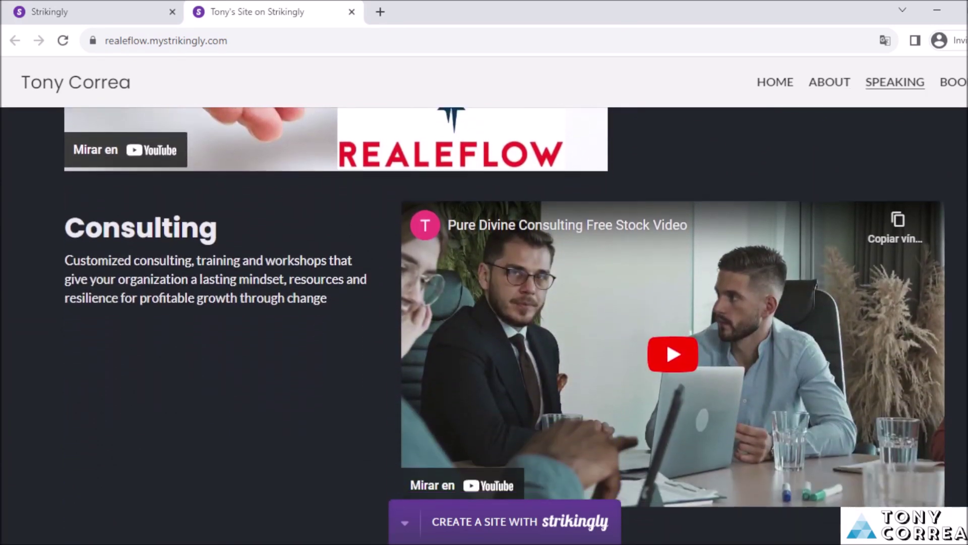
{"action": "scroll", "coordinate": [485, 323], "scroll_direction": "down", "scroll_amount": 3}
{"action": "scroll", "coordinate": [484, 323], "scroll_direction": "down", "scroll_amount": 10}
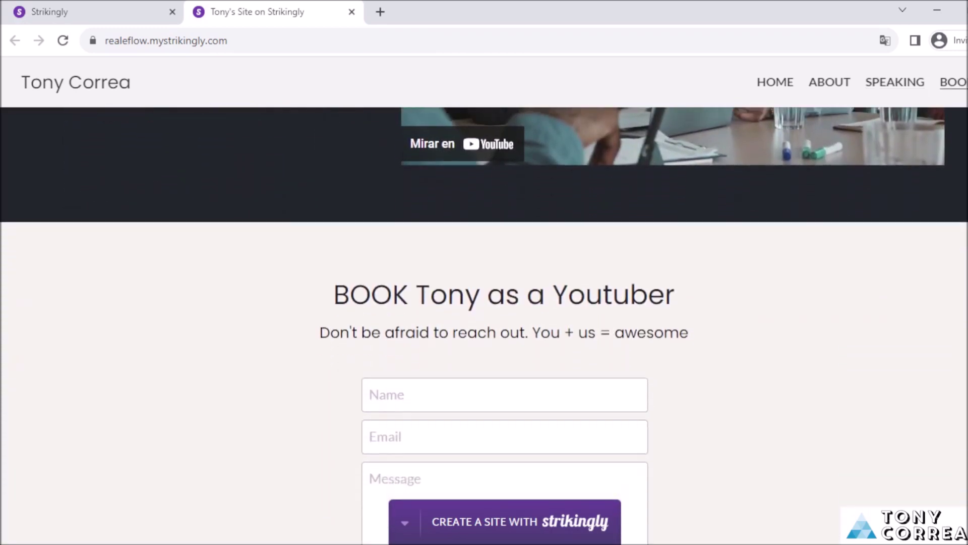
{"action": "scroll", "coordinate": [484, 323], "scroll_direction": "down", "scroll_amount": 2}
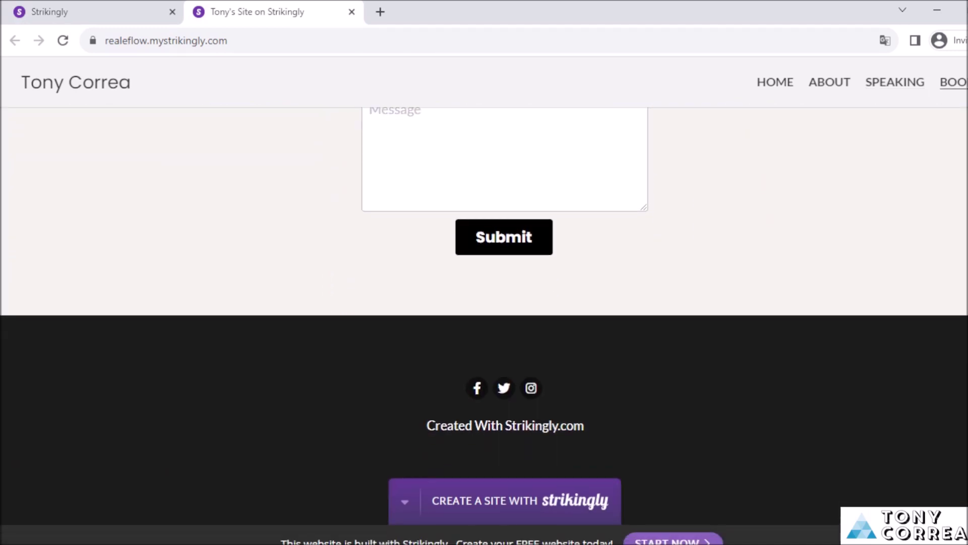
{"action": "scroll", "coordinate": [484, 323], "scroll_direction": "up", "scroll_amount": 11}
{"action": "scroll", "coordinate": [485, 322], "scroll_direction": "up", "scroll_amount": 15}
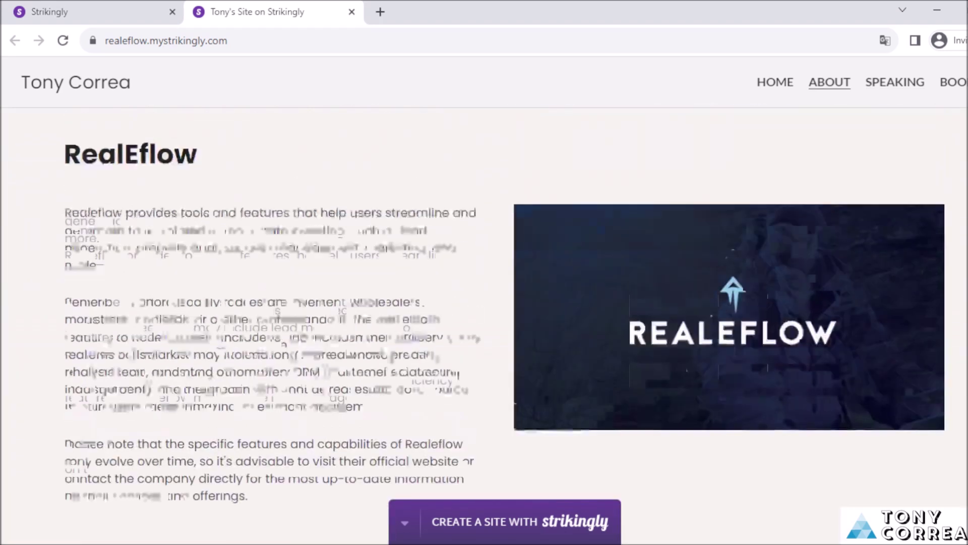
{"action": "scroll", "coordinate": [484, 322], "scroll_direction": "up", "scroll_amount": 7}
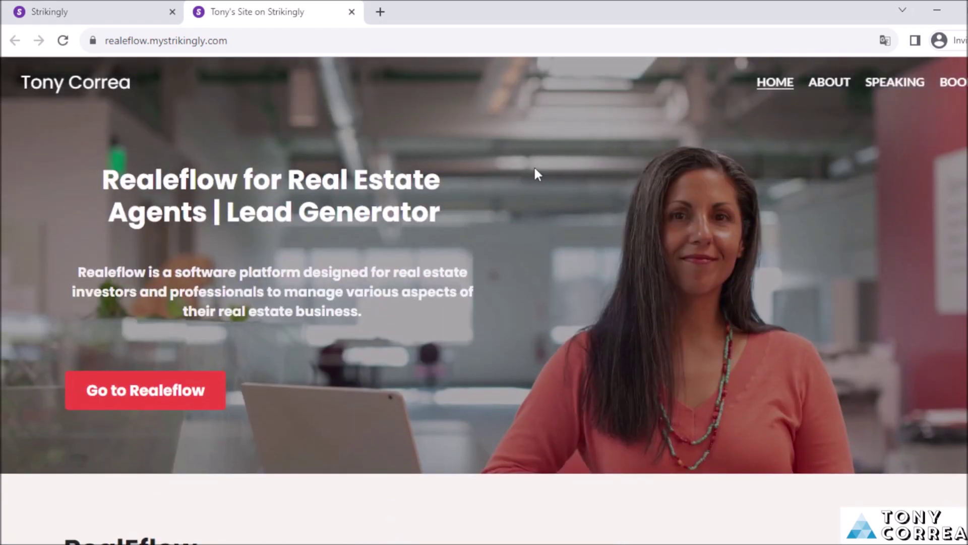
- Close the publication confirmation in the site editor and return to the live site's About section
{"action": "left_click", "coordinate": [75, 6]}
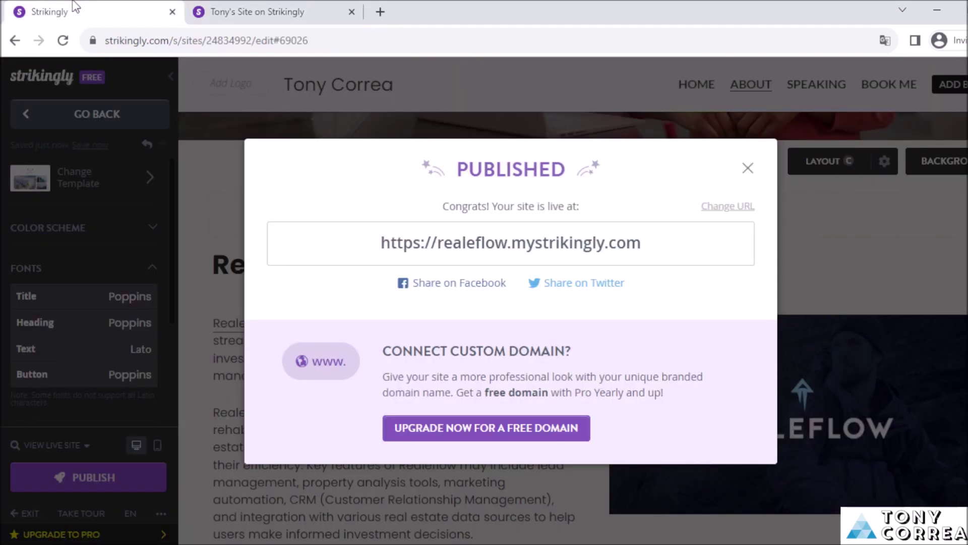
{"action": "left_click", "coordinate": [747, 172]}
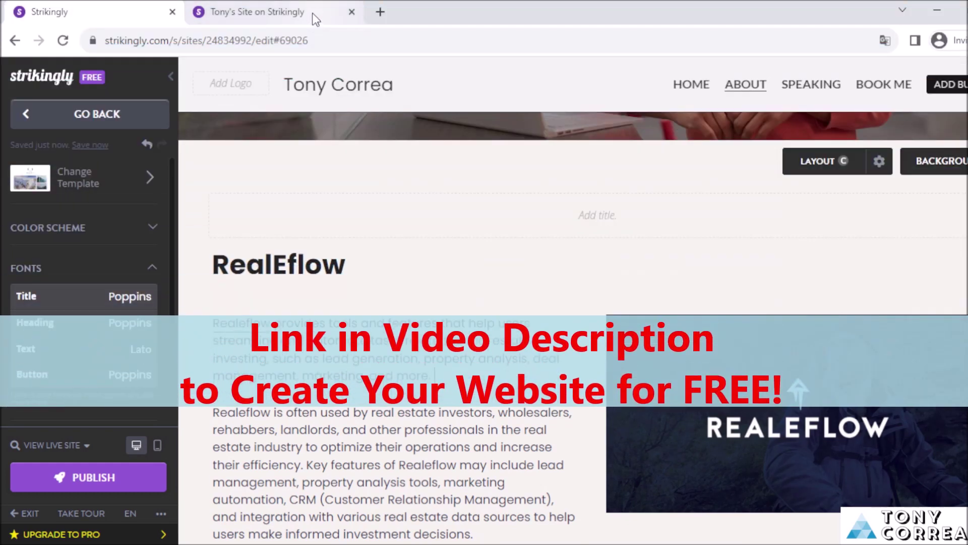
{"action": "left_click", "coordinate": [307, 10]}
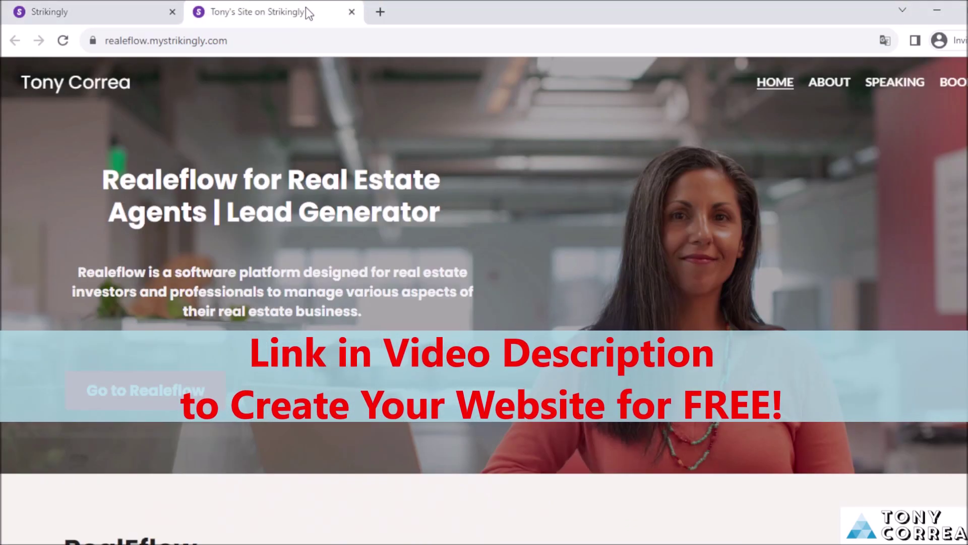
{"action": "scroll", "coordinate": [952, 215], "scroll_direction": "down", "scroll_amount": 4}
{"action": "scroll", "coordinate": [485, 323], "scroll_direction": "down", "scroll_amount": 4}
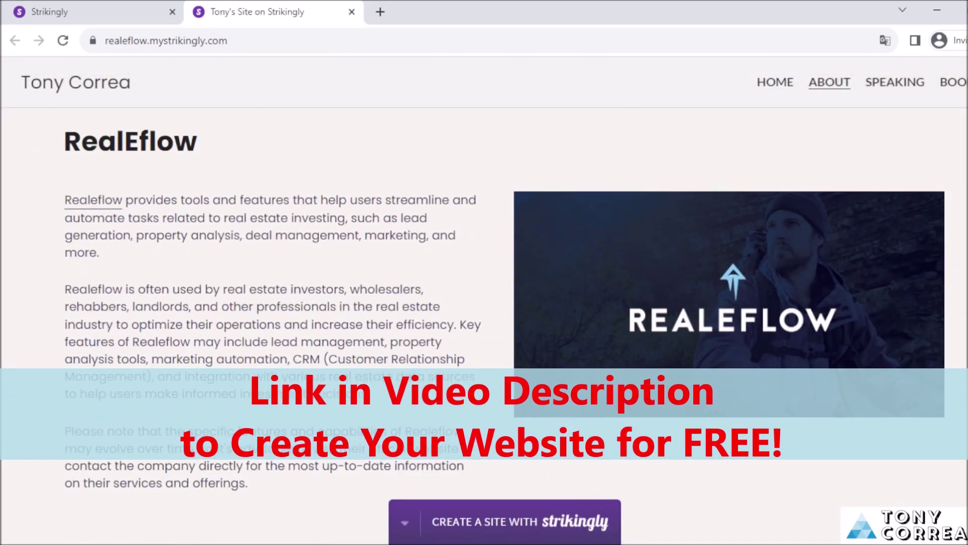